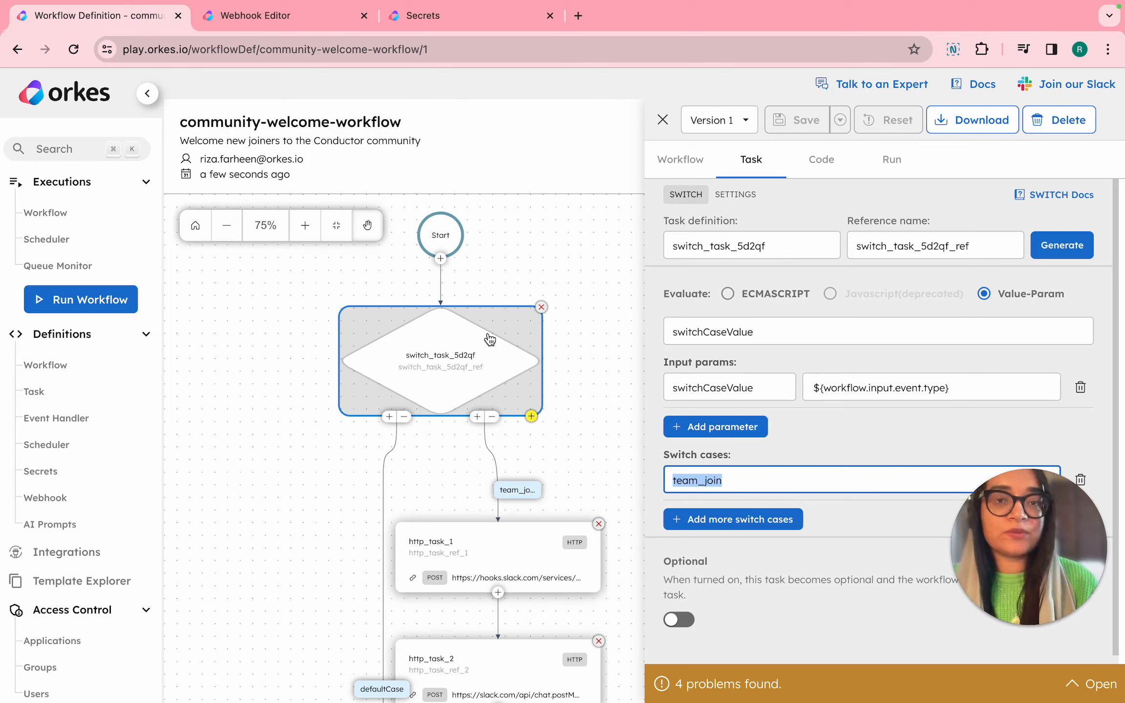
# Review the team_join branch of the switch task and the Community Welcome Webhook configuration that starts the workflow.
pyautogui.scroll(-5, 489, 339)
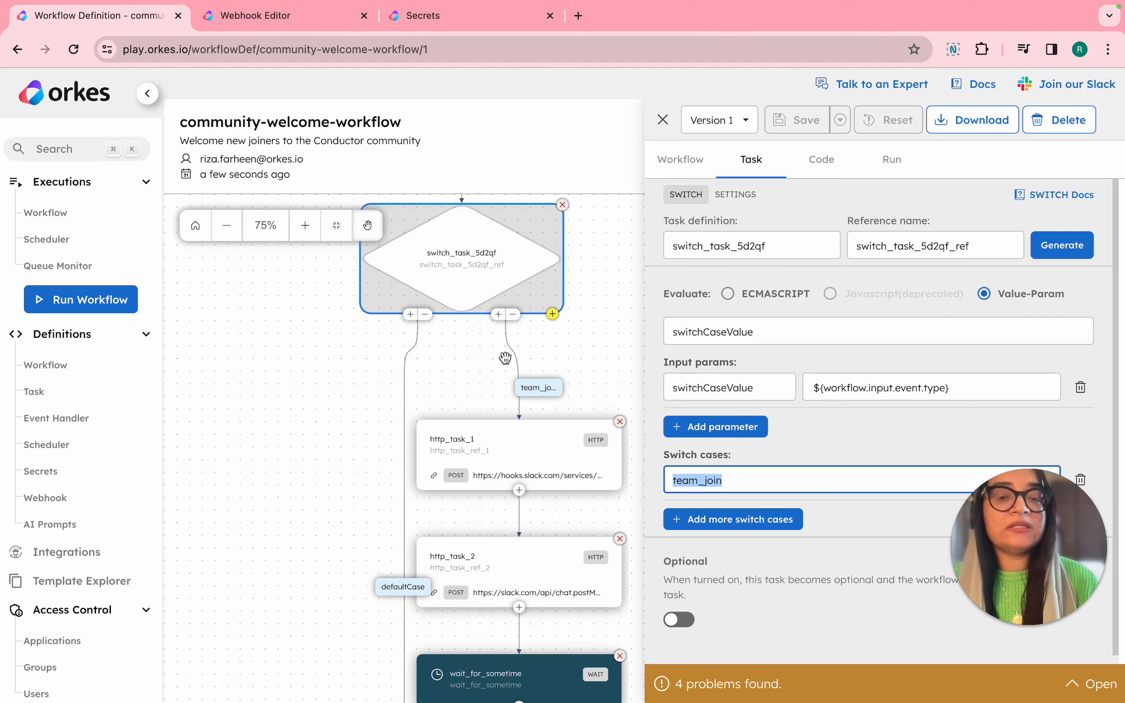
pyautogui.scroll(-2, 501, 357)
pyautogui.scroll(-1, 501, 357)
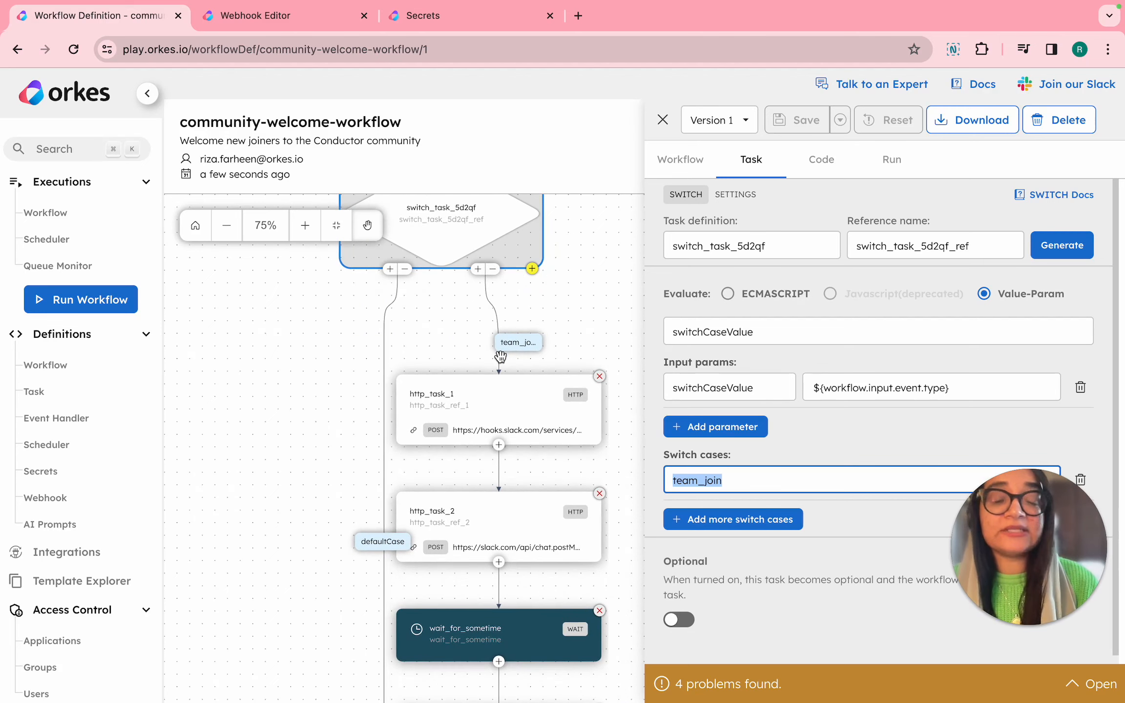
pyautogui.click(296, 15)
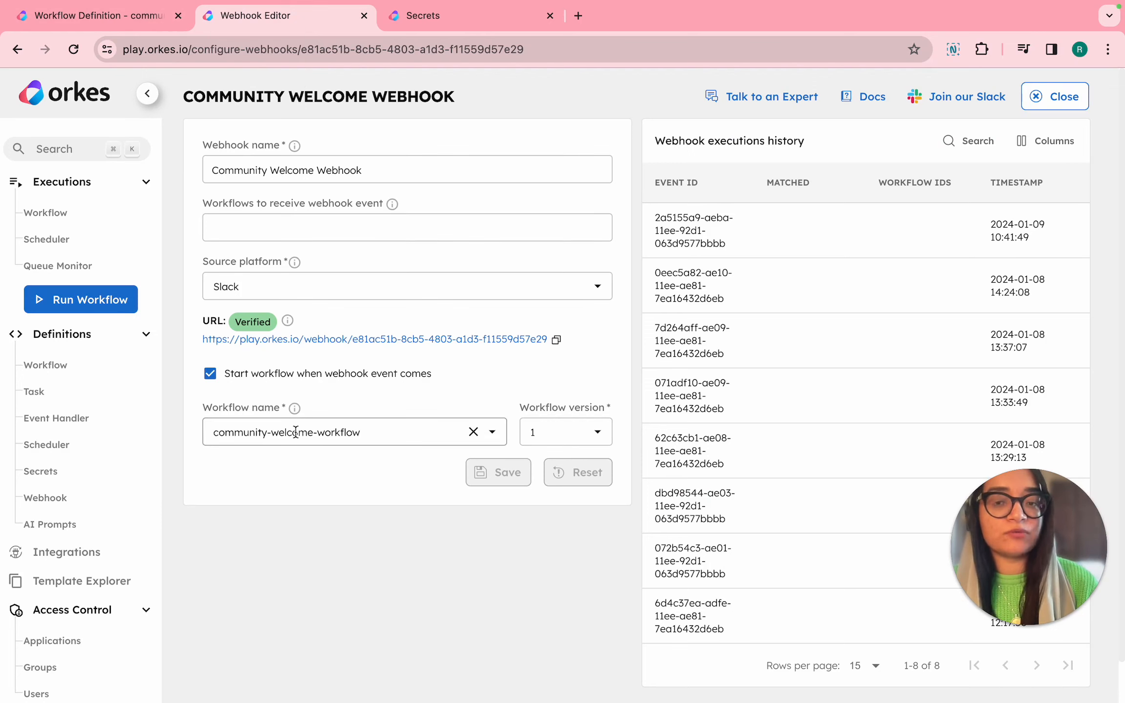
pyautogui.click(128, 24)
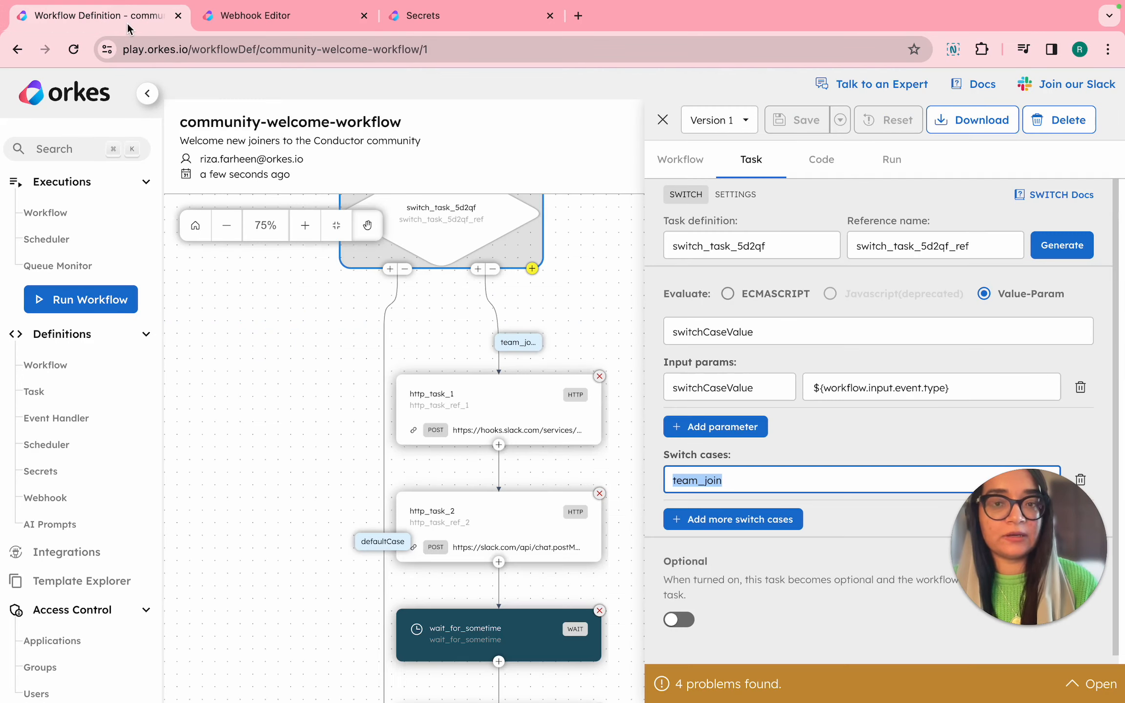
# Examine the settings of http_task_1, http_task_2, wait_for_sometime and http_task_3 in the team_join branch, including the message text parameter.
pyautogui.click(474, 411)
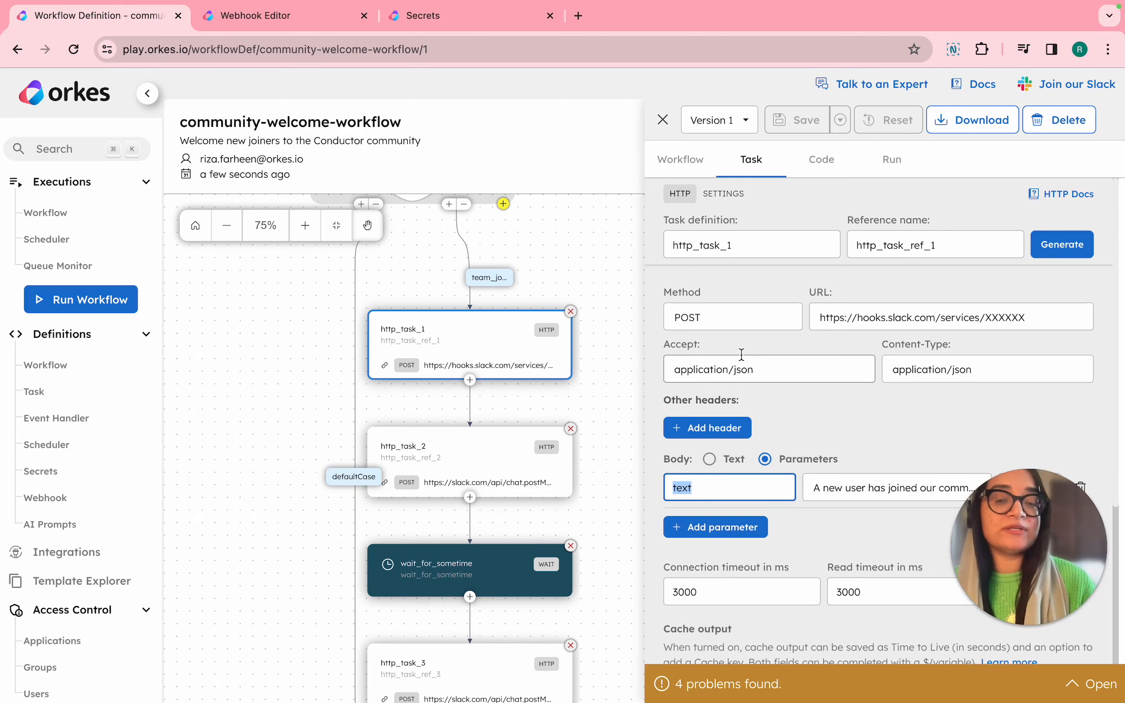
pyautogui.scroll(-3, 982, 390)
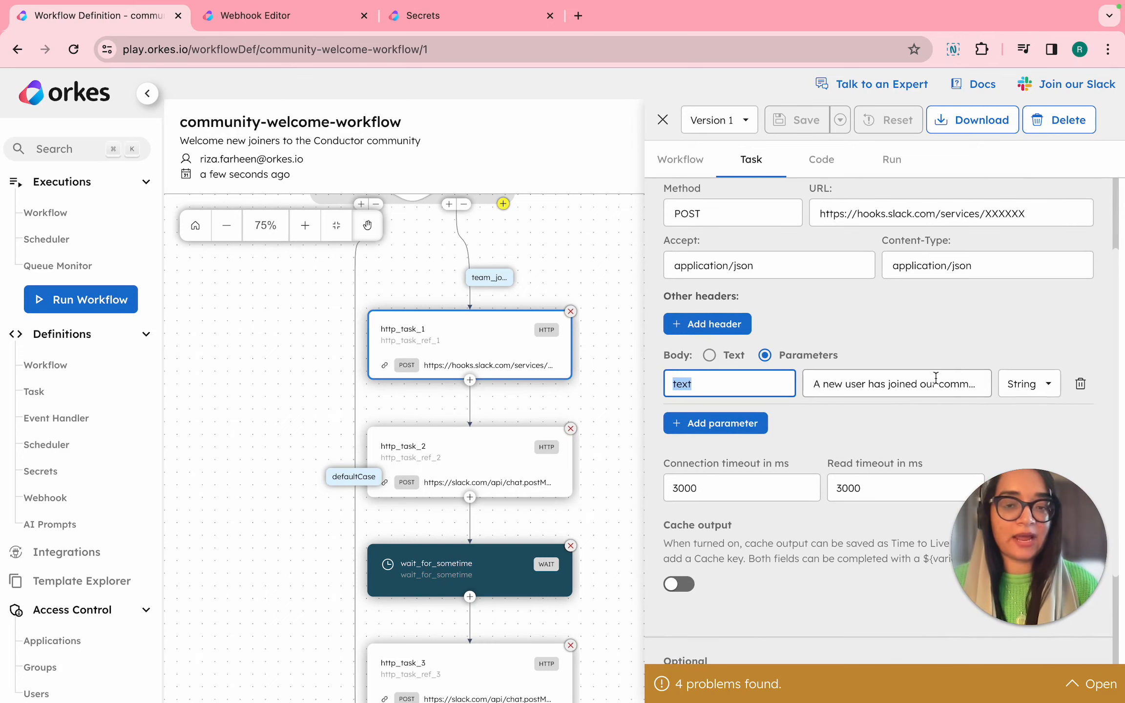
pyautogui.click(476, 446)
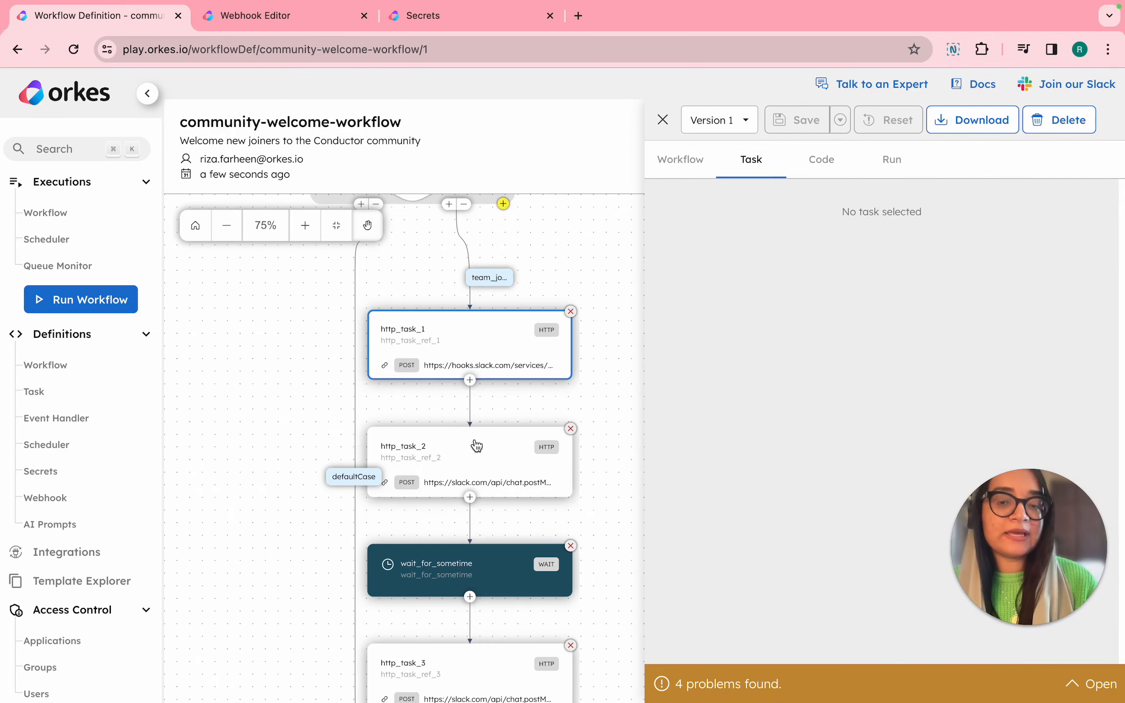
pyautogui.click(855, 288)
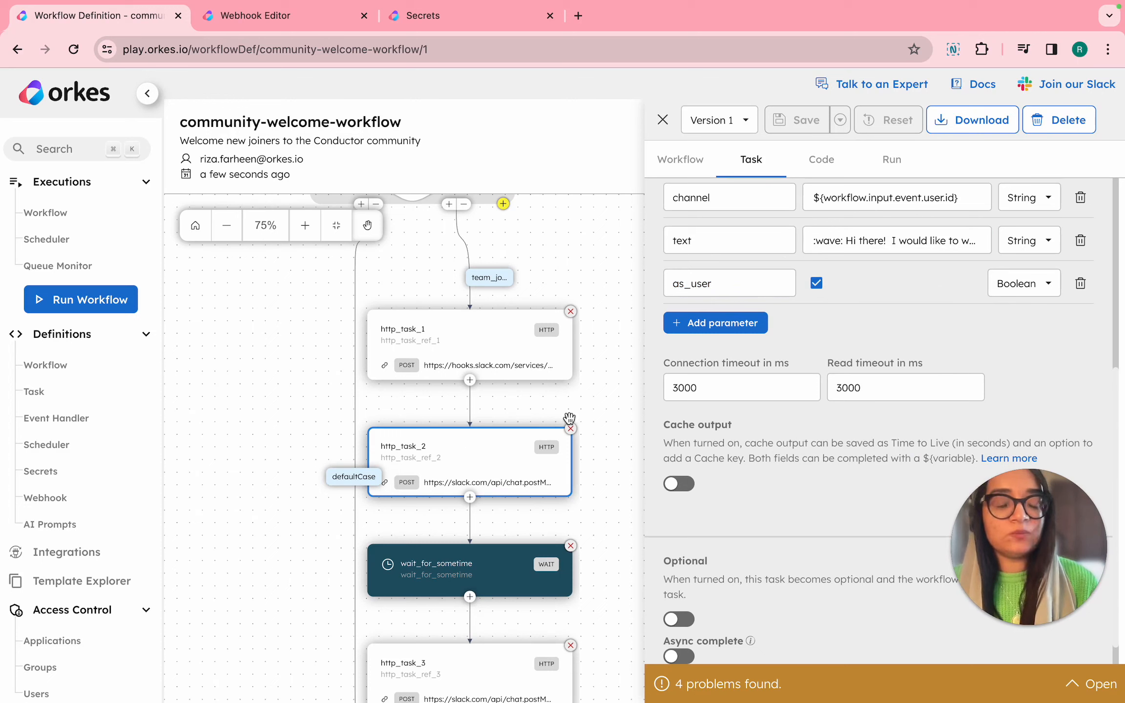
pyautogui.click(503, 572)
pyautogui.scroll(-5, 503, 572)
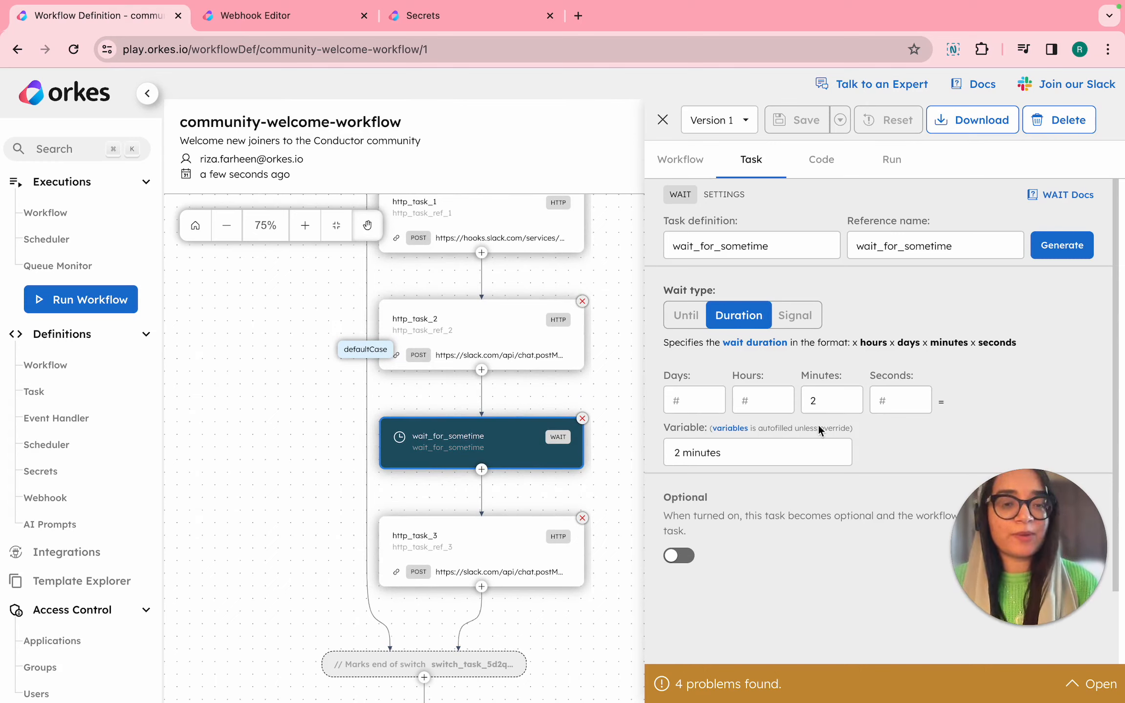
pyautogui.click(487, 544)
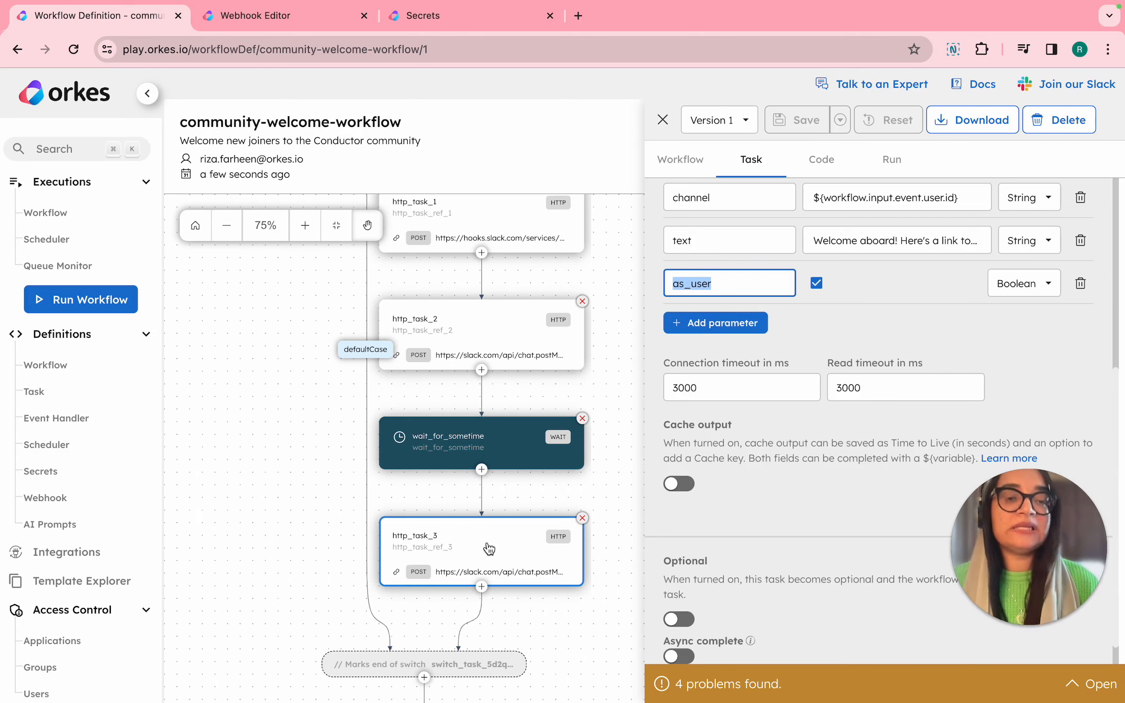
pyautogui.click(912, 245)
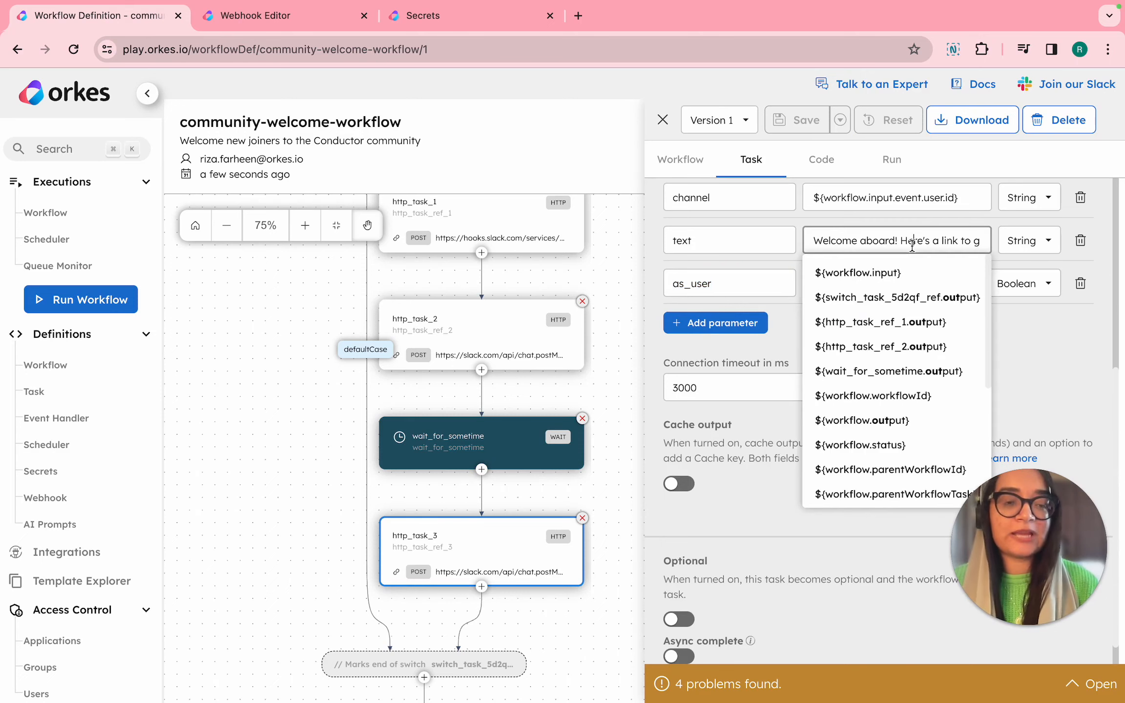
pyautogui.click(481, 373)
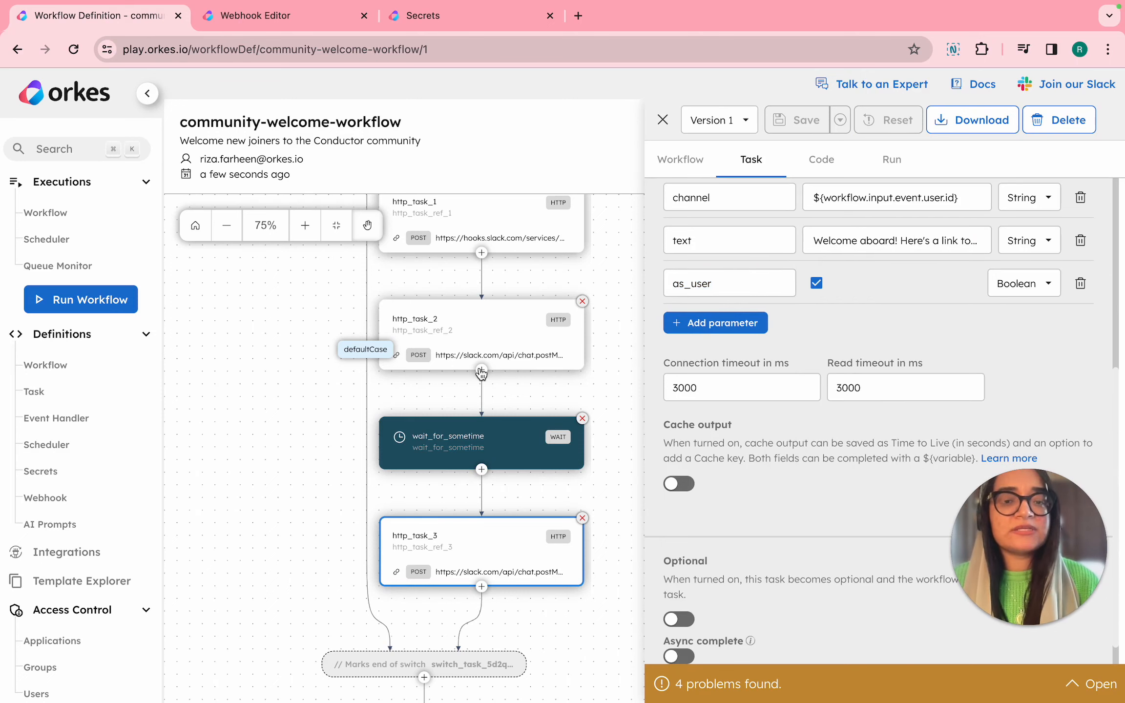
pyautogui.scroll(3, 481, 373)
pyautogui.scroll(1, 481, 374)
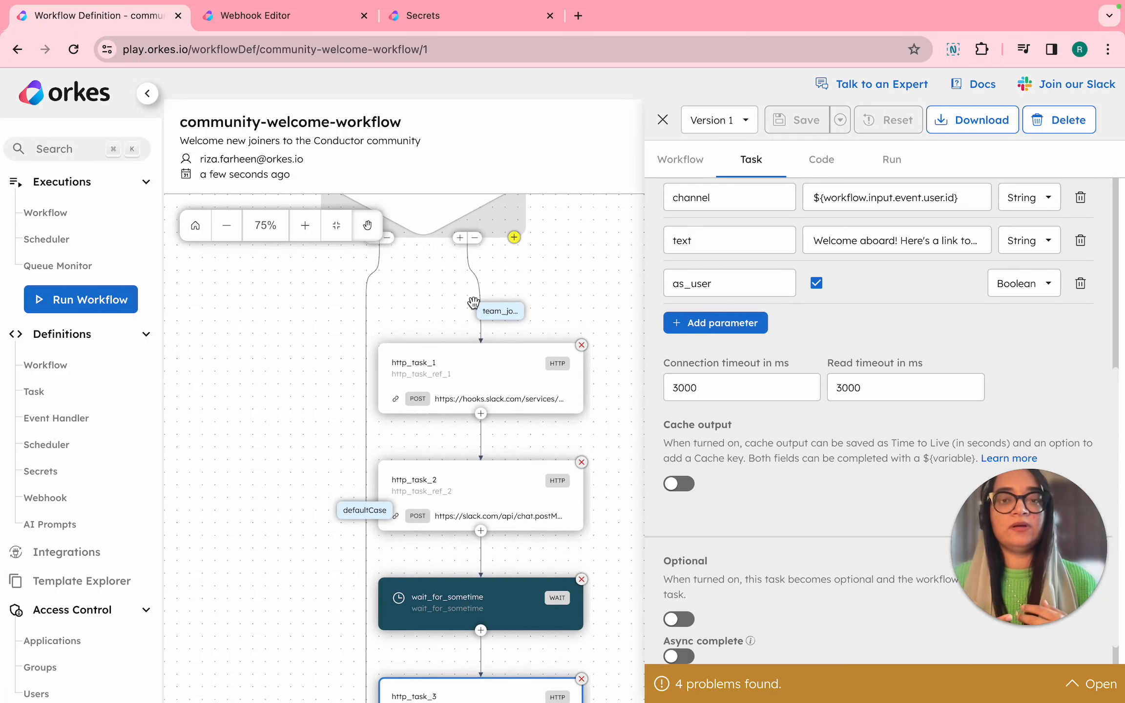
# Look over the webhook editor and the Secrets page, and return to the start of the workflow diagram.
pyautogui.click(298, 17)
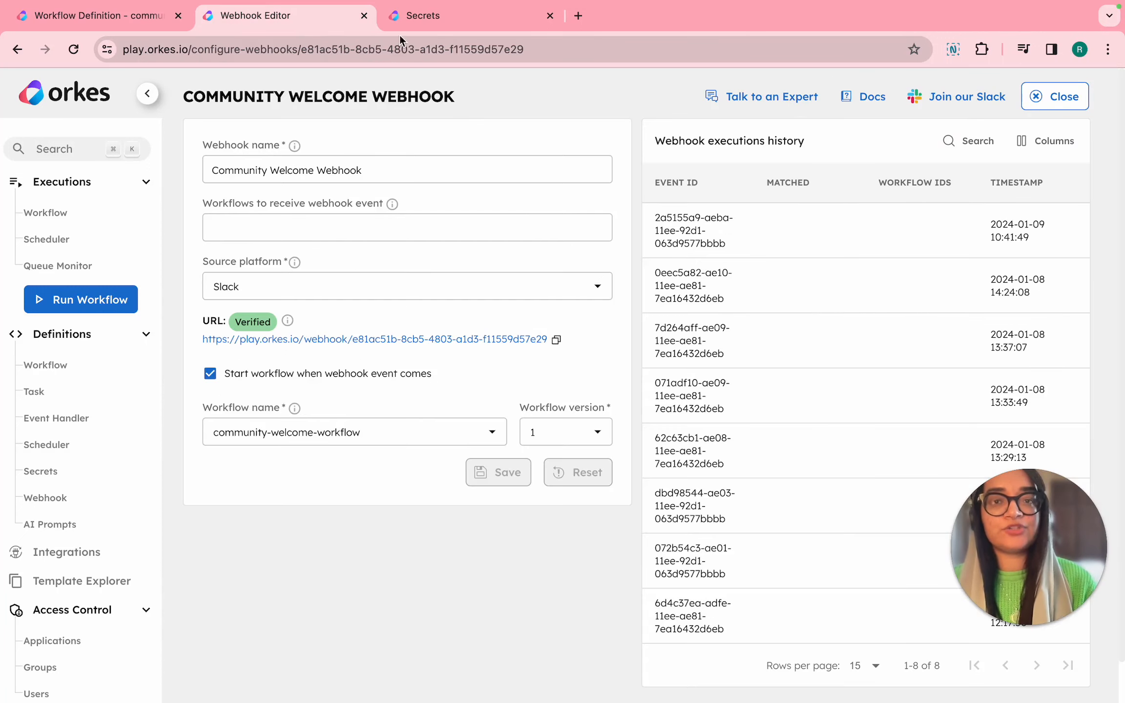
pyautogui.click(477, 20)
pyautogui.click(134, 20)
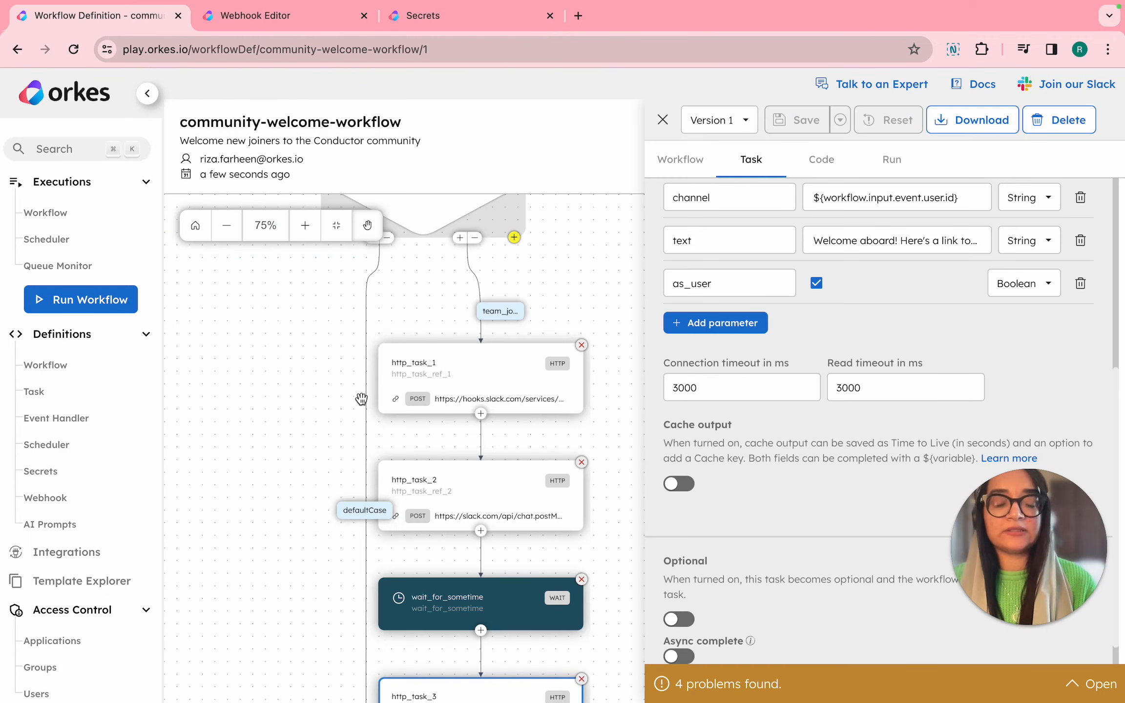
pyautogui.scroll(3, 361, 399)
pyautogui.scroll(2, 362, 399)
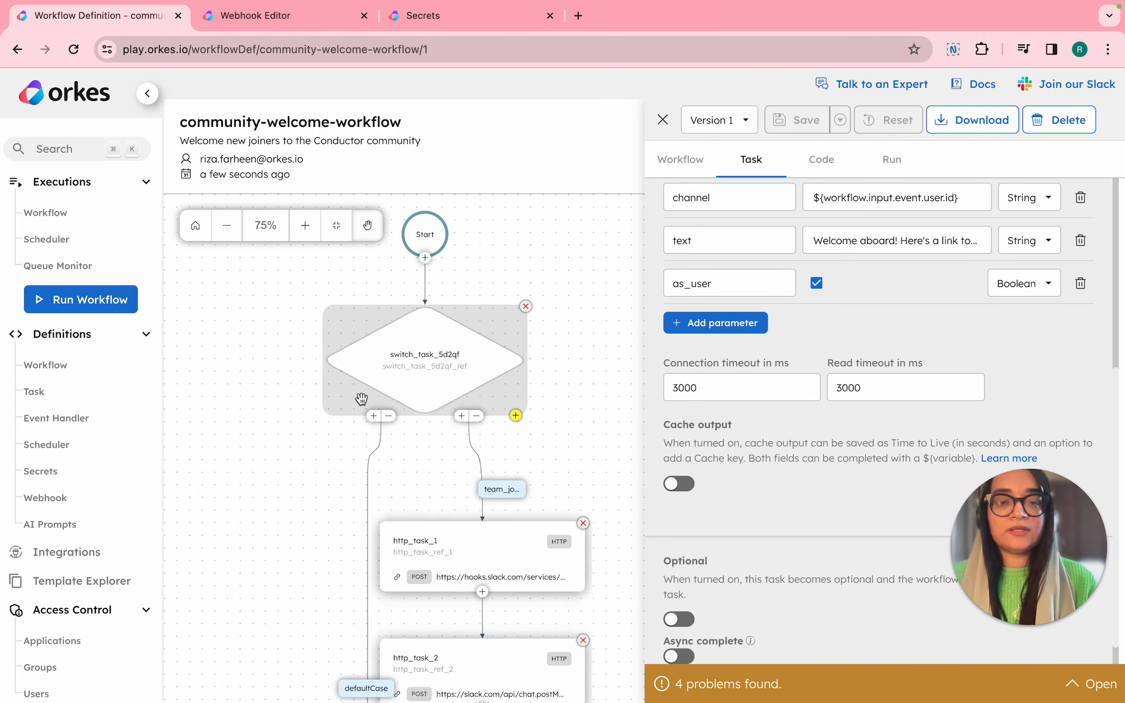
# Switch to the Slack test workspace and view the introduce-yourself and slack-community-join-updates channels.
pyautogui.hotkey('ctrl', 'Right')
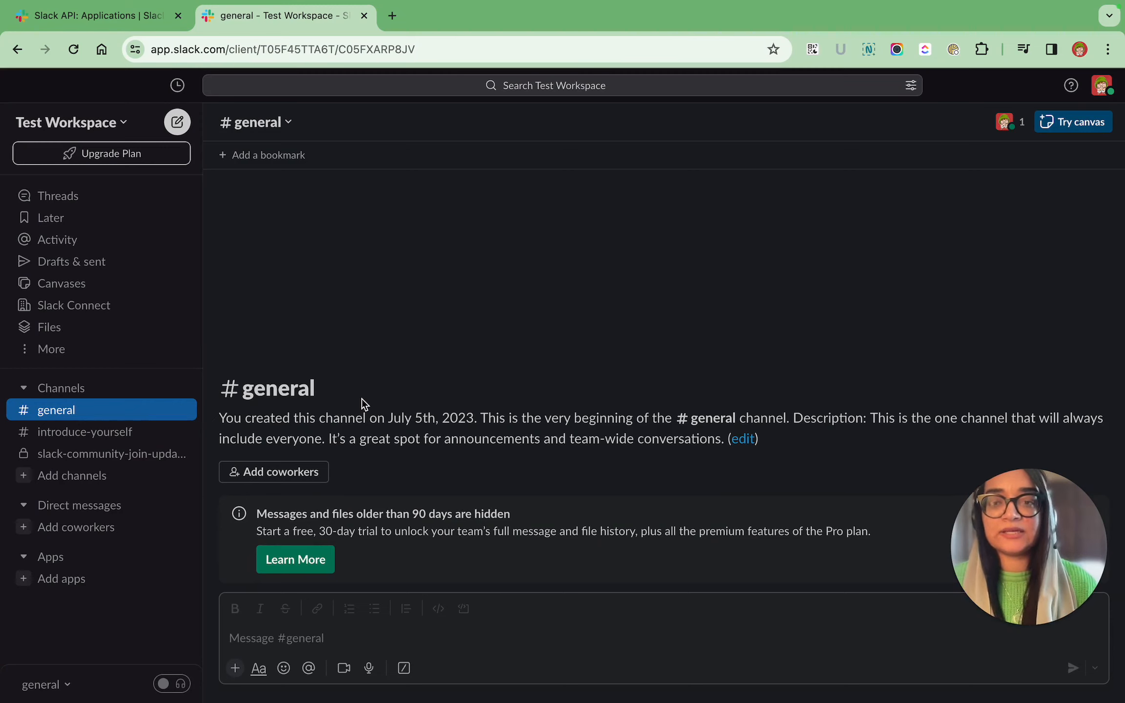
pyautogui.click(85, 436)
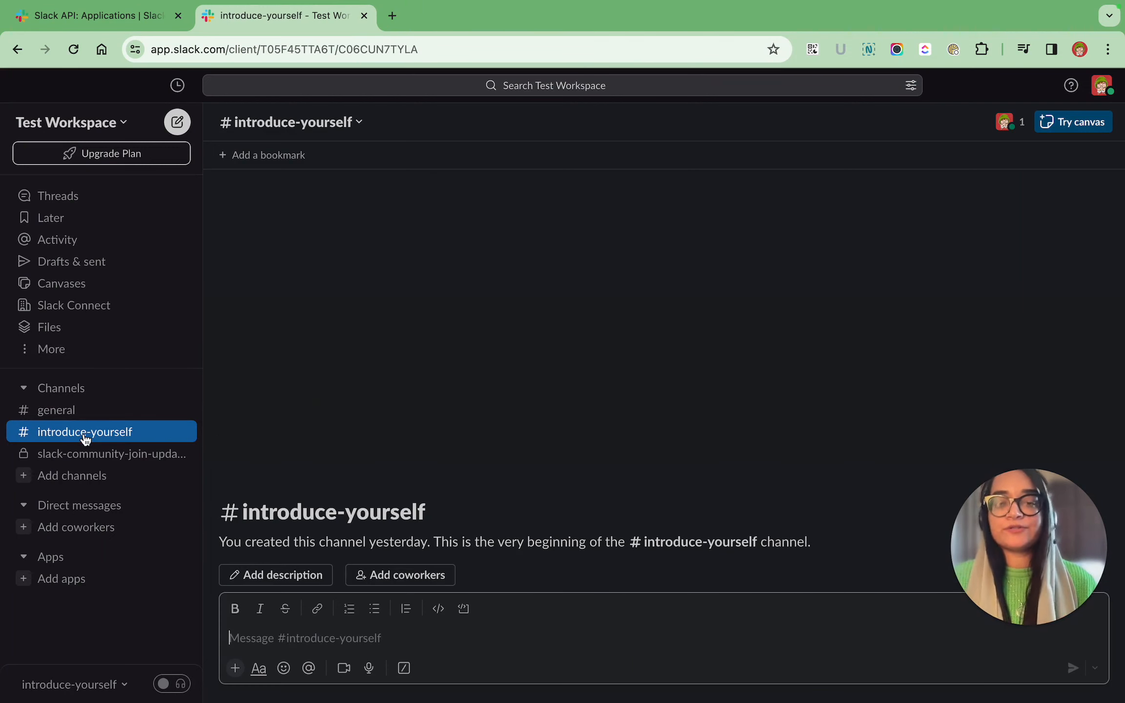
pyautogui.click(87, 459)
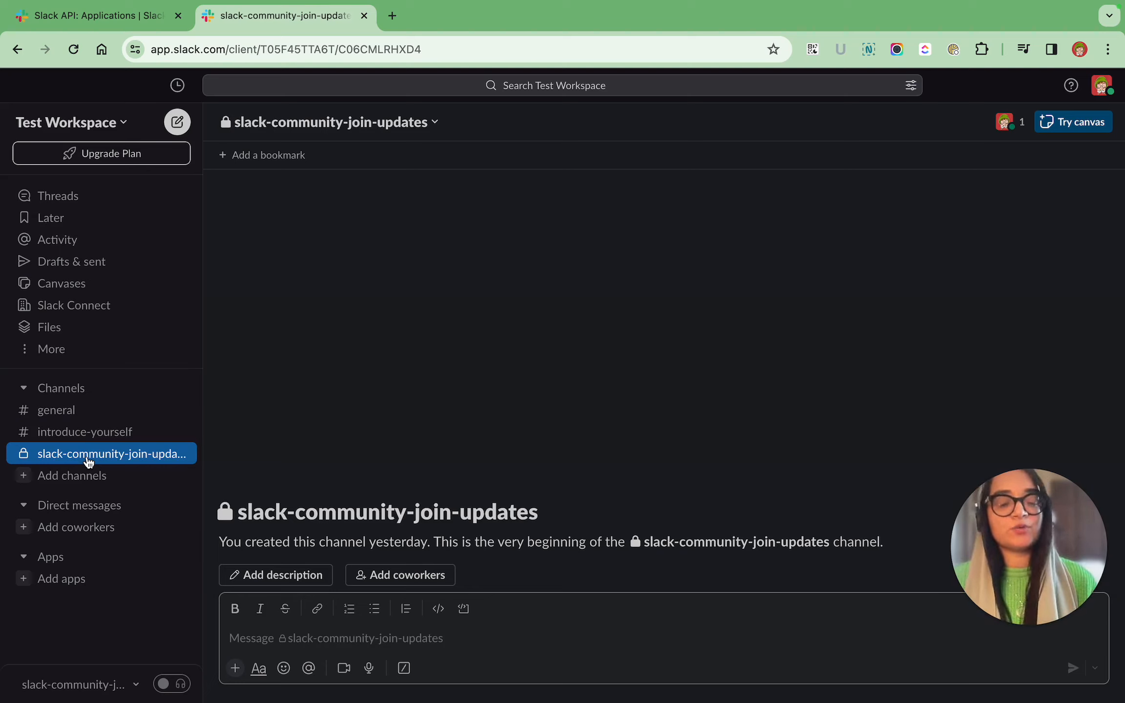
# Switch to the Slack API site and create an app from scratch named Community Welcome Bot in Test Workspace.
pyautogui.click(58, 22)
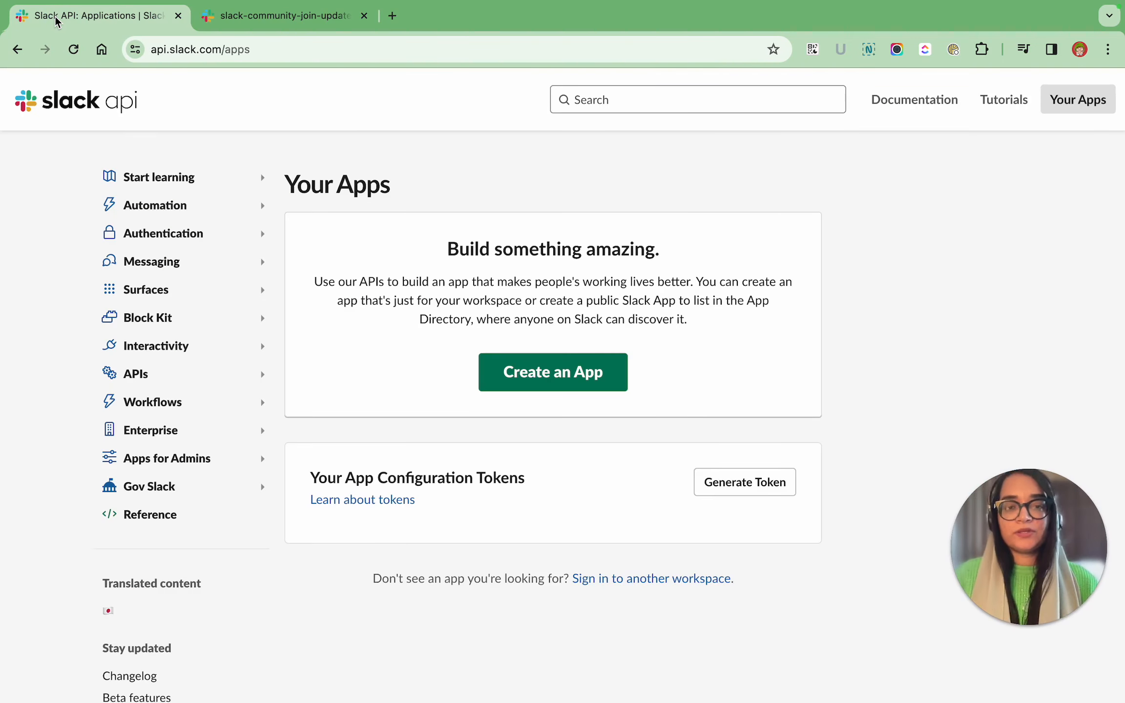
pyautogui.click(530, 374)
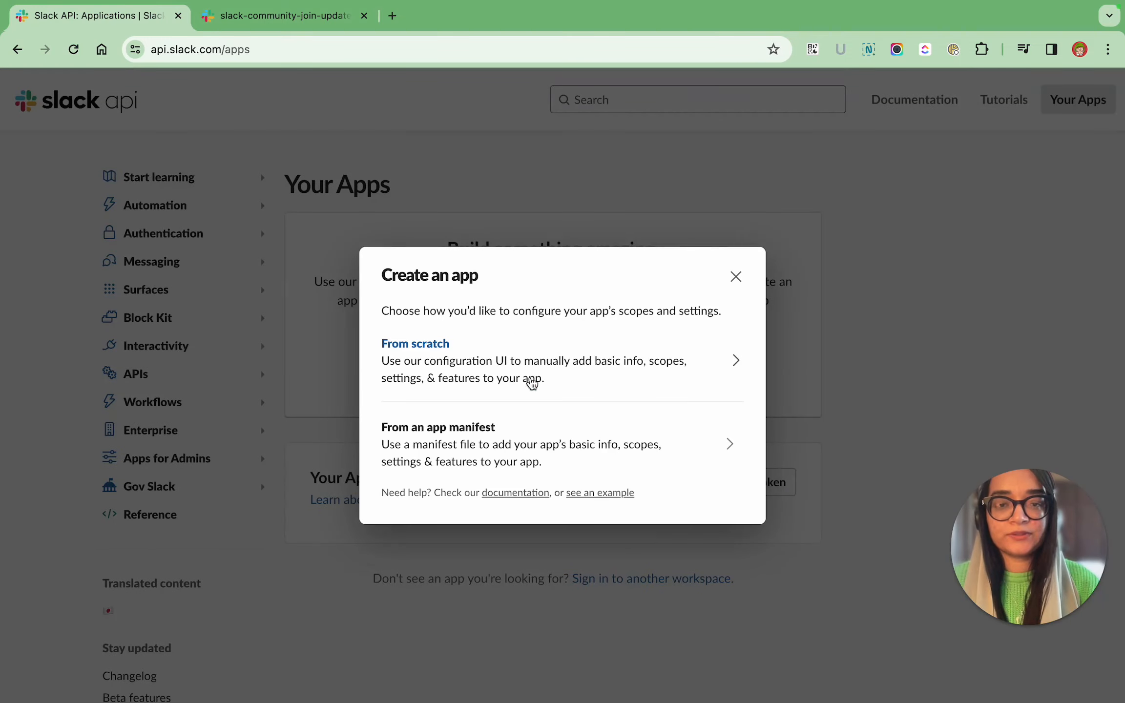
pyautogui.click(522, 367)
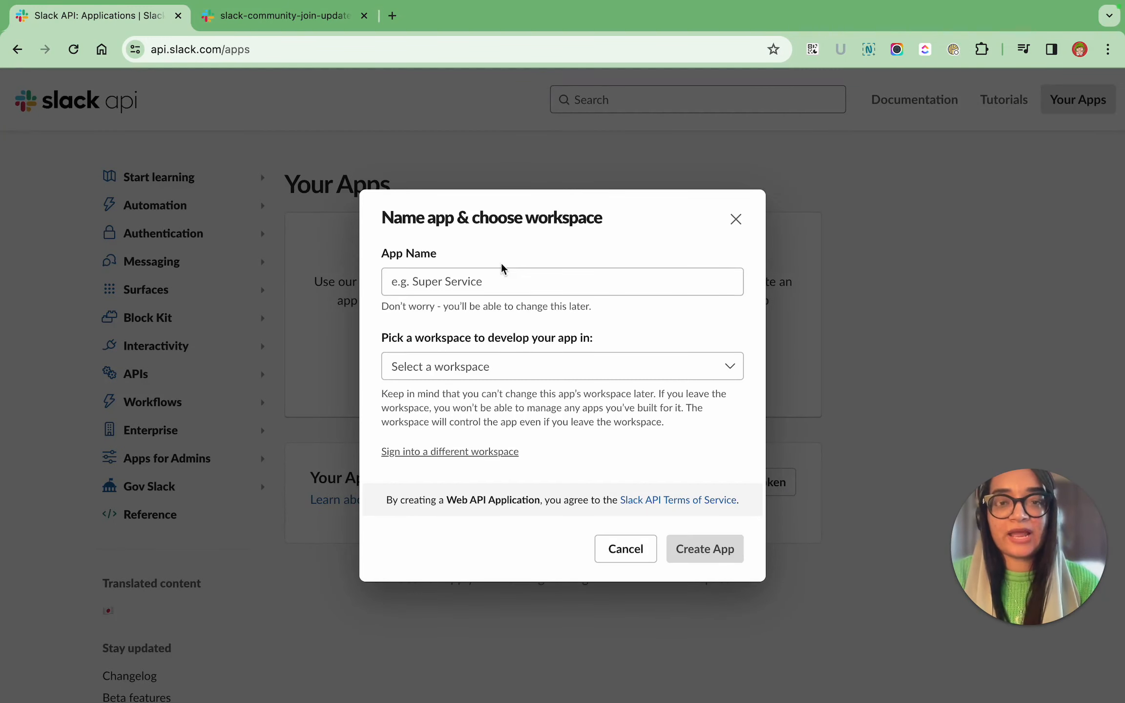
pyautogui.click(495, 283)
pyautogui.write('Community Welcome Bot')
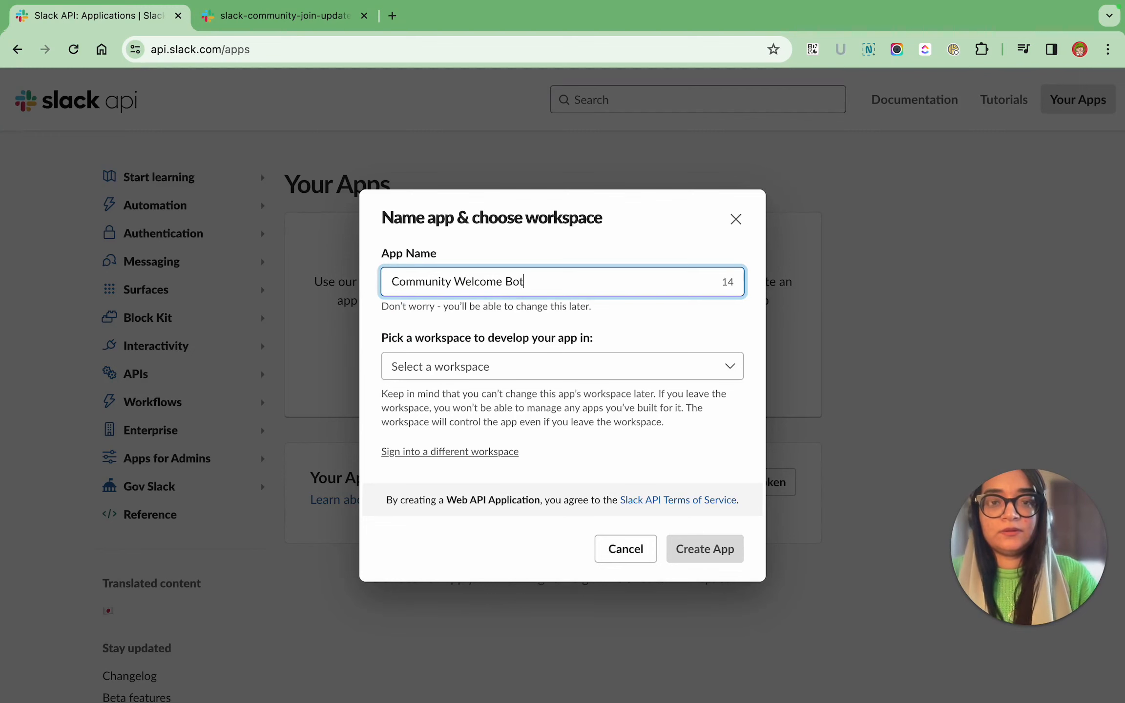
pyautogui.click(503, 377)
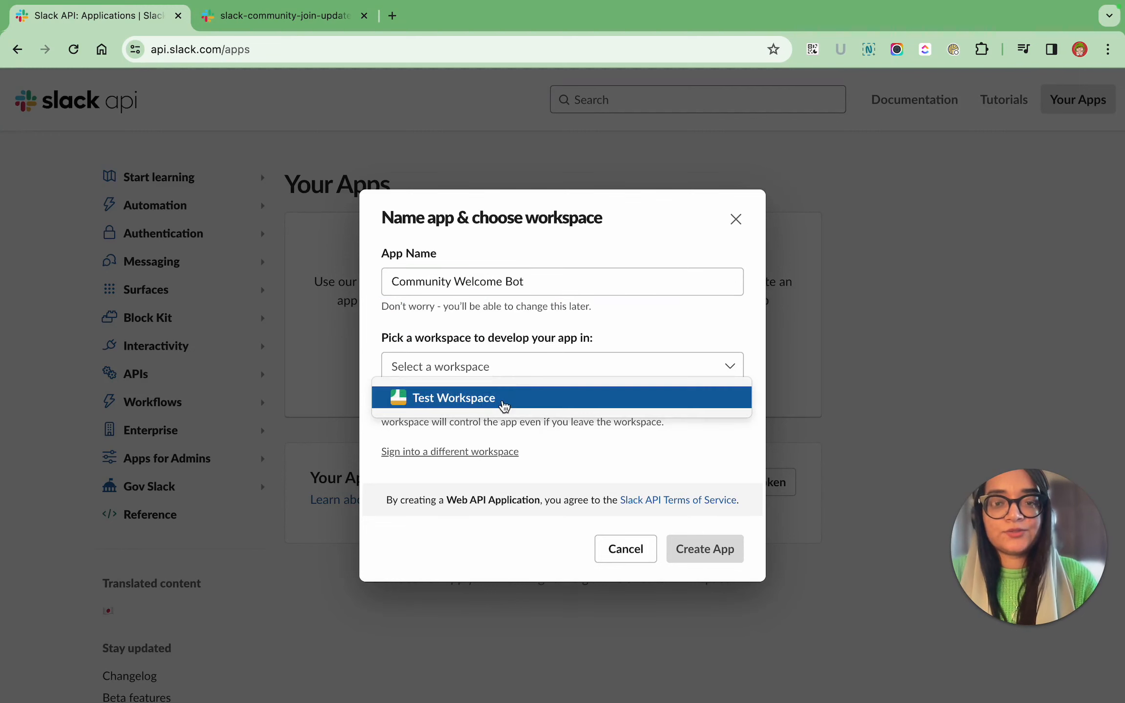
pyautogui.click(500, 397)
pyautogui.click(728, 556)
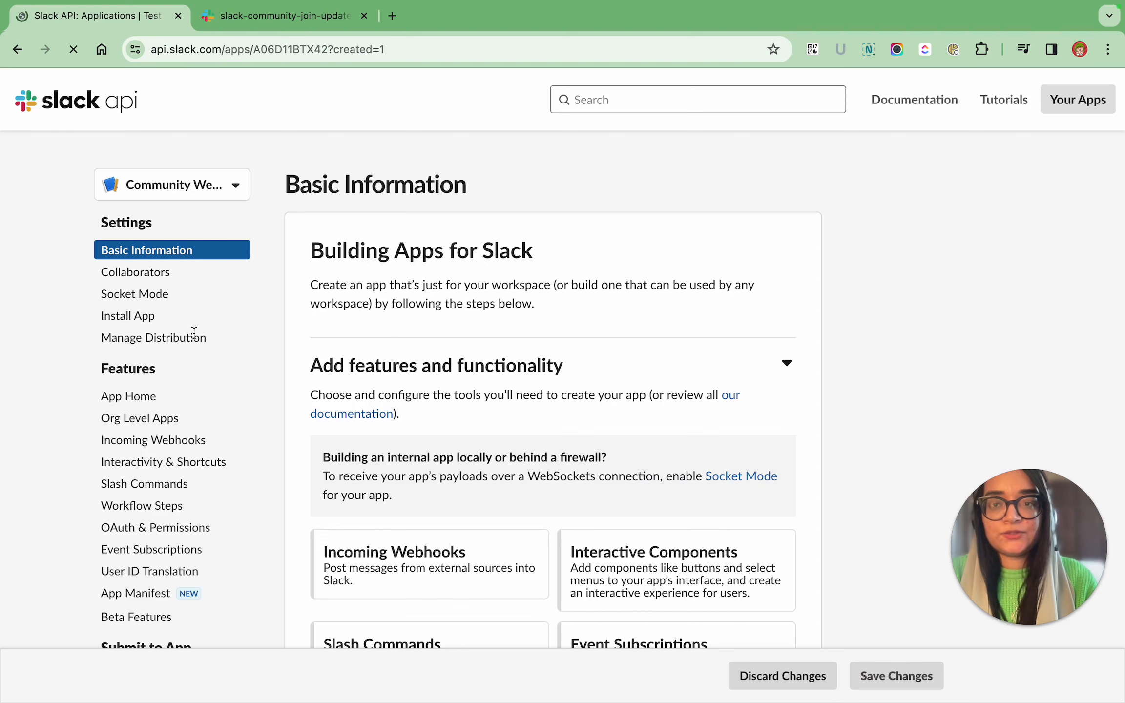
# Activate incoming webhooks for the Community Welcome Bot app.
pyautogui.scroll(-2, 195, 339)
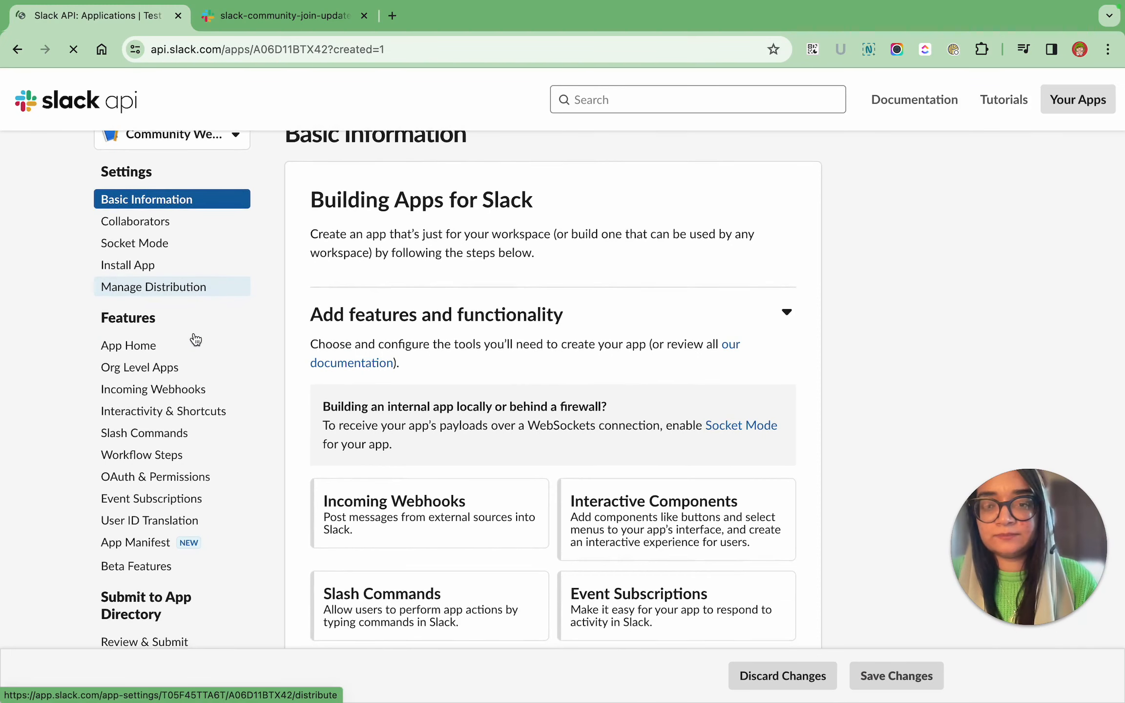
pyautogui.click(188, 394)
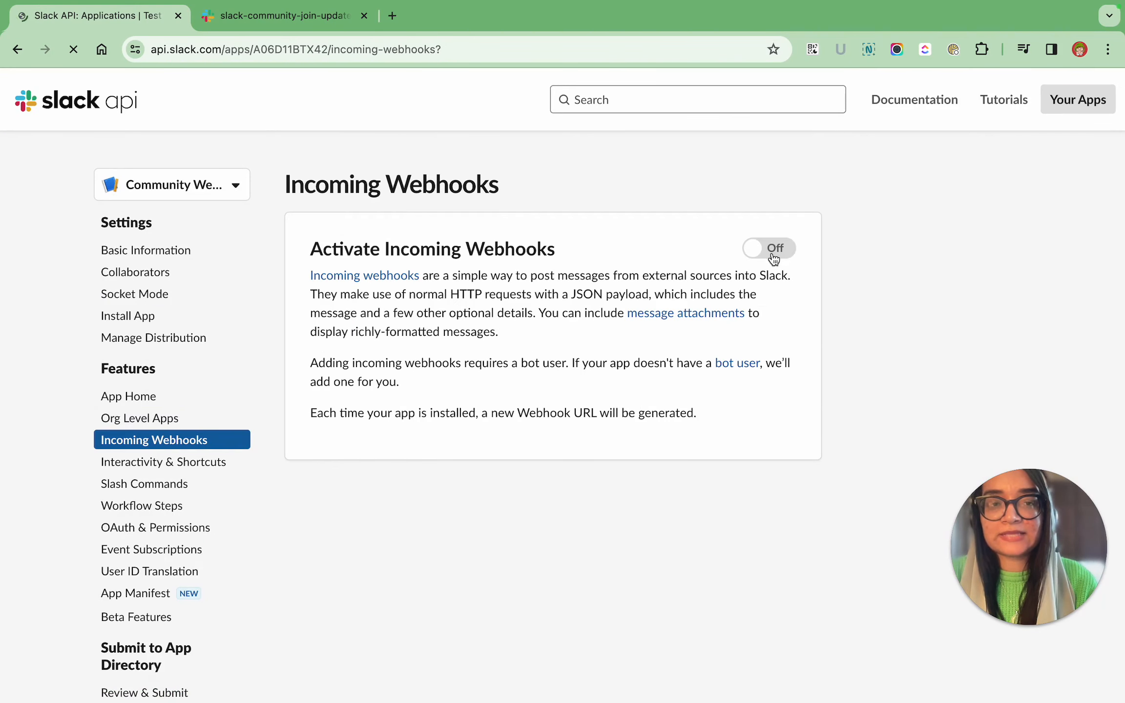
pyautogui.click(774, 250)
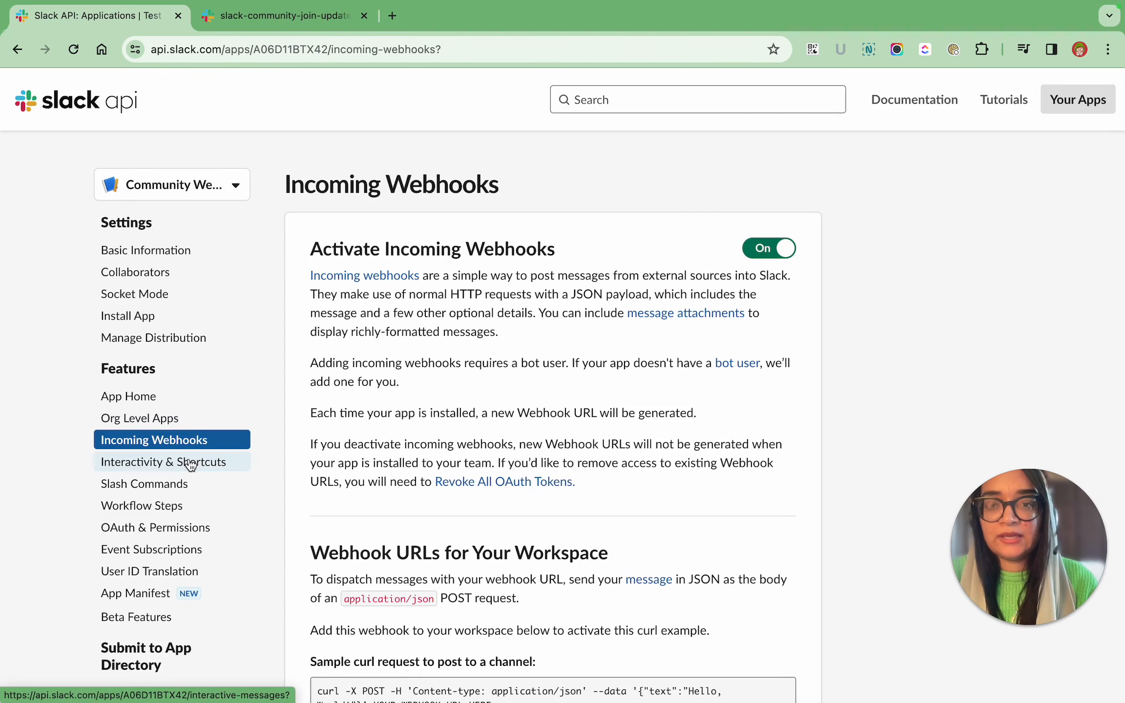
# Enable event subscriptions for the Slack app and set the request URL to the Community Welcome Webhook URL copied from Orkes.
pyautogui.click(177, 554)
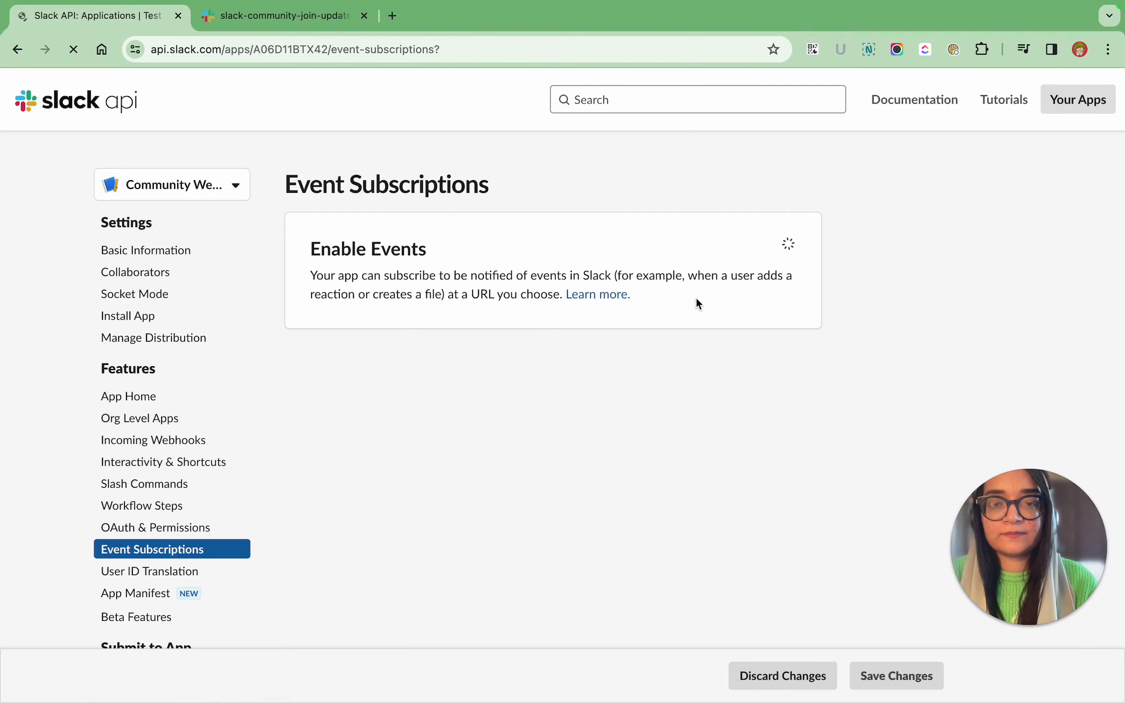
pyautogui.click(765, 249)
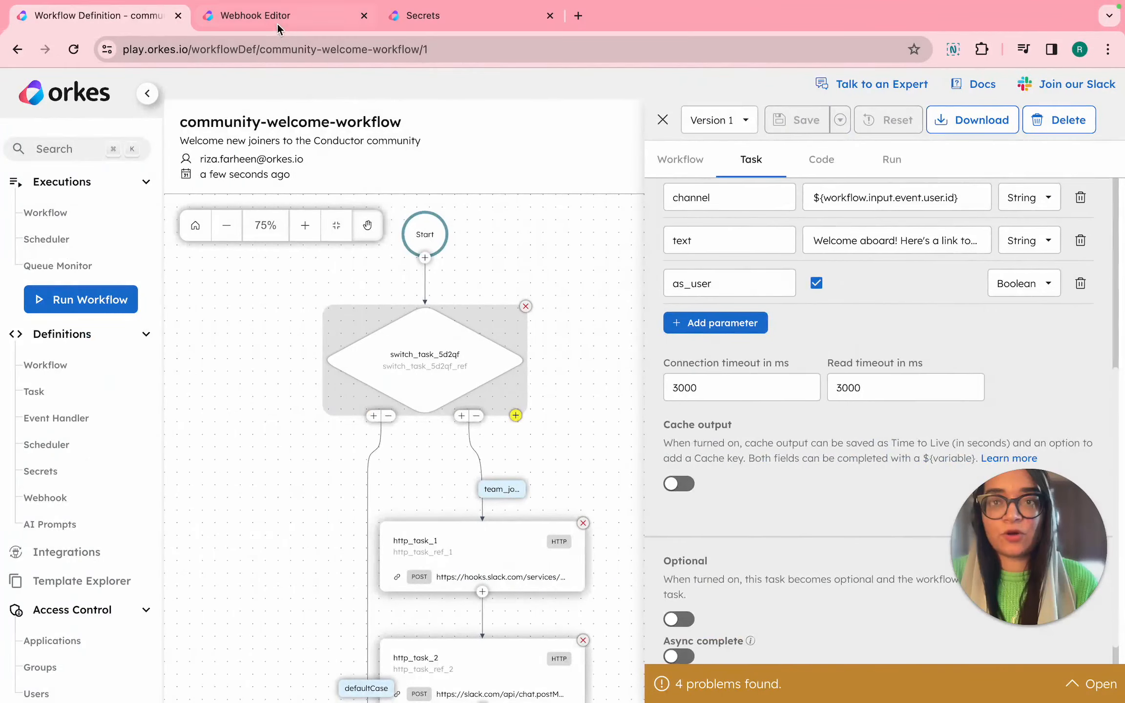
pyautogui.click(277, 19)
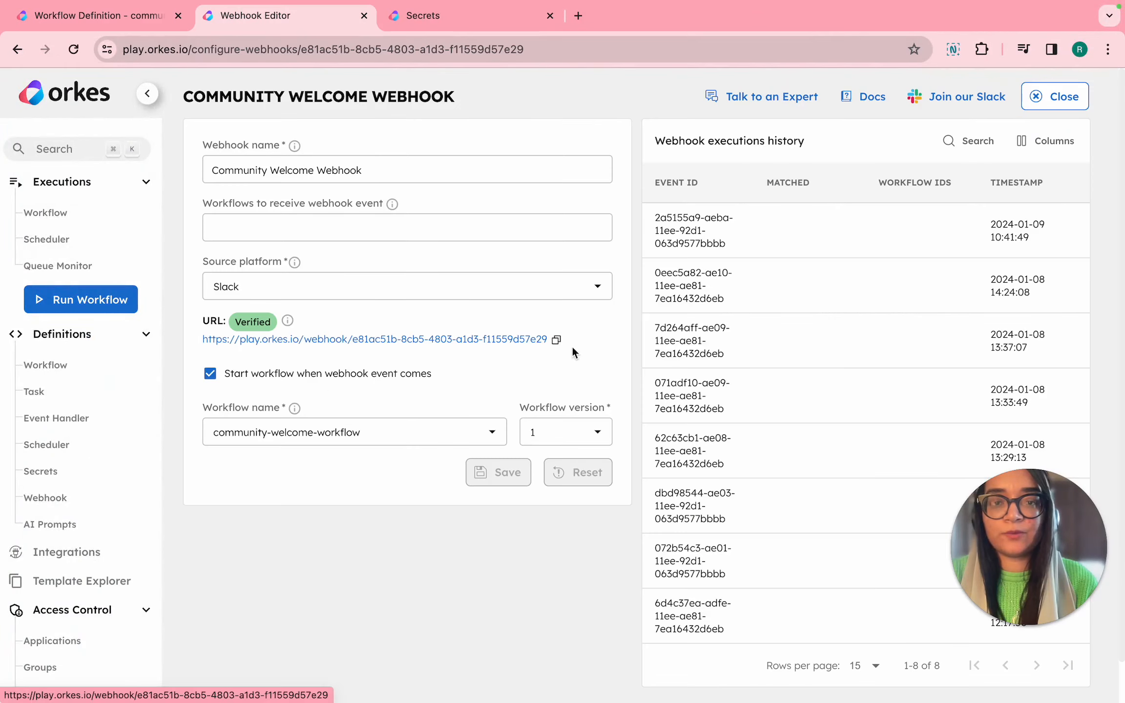
pyautogui.click(557, 339)
pyautogui.hotkey('ctrl', 'Right')
pyautogui.click(502, 346)
pyautogui.press('super+v')
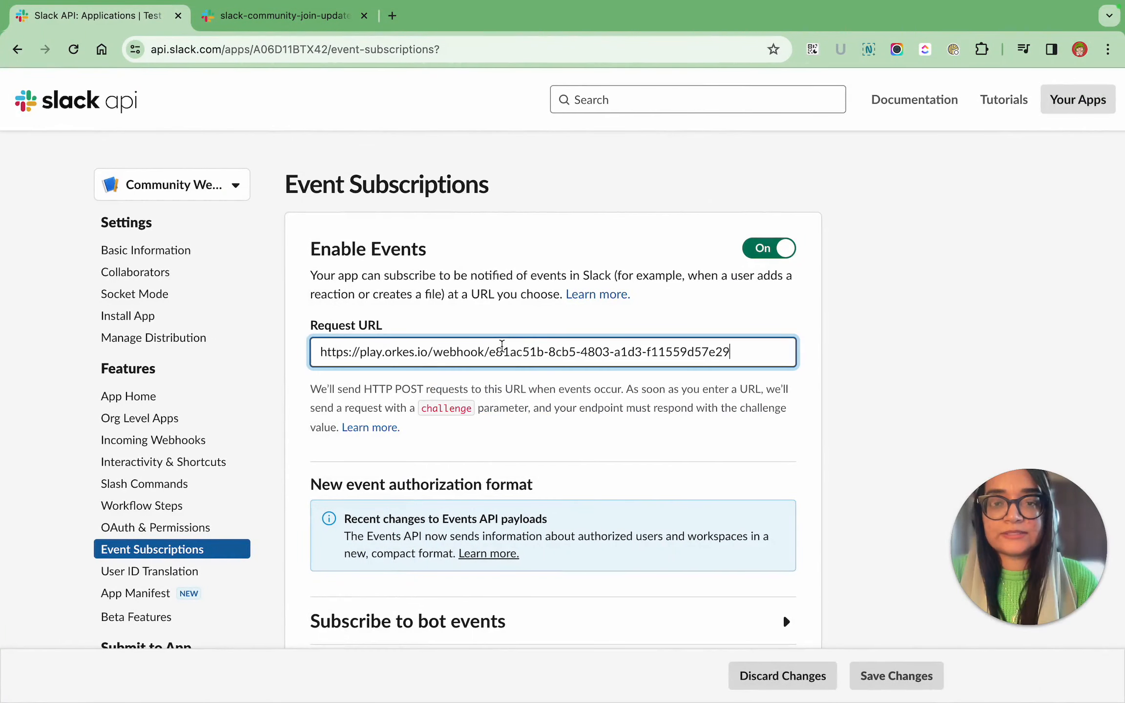
# Subscribe the Slack app to the team_join bot event and save the event subscription changes.
pyautogui.scroll(-3, 726, 475)
pyautogui.scroll(-3, 726, 474)
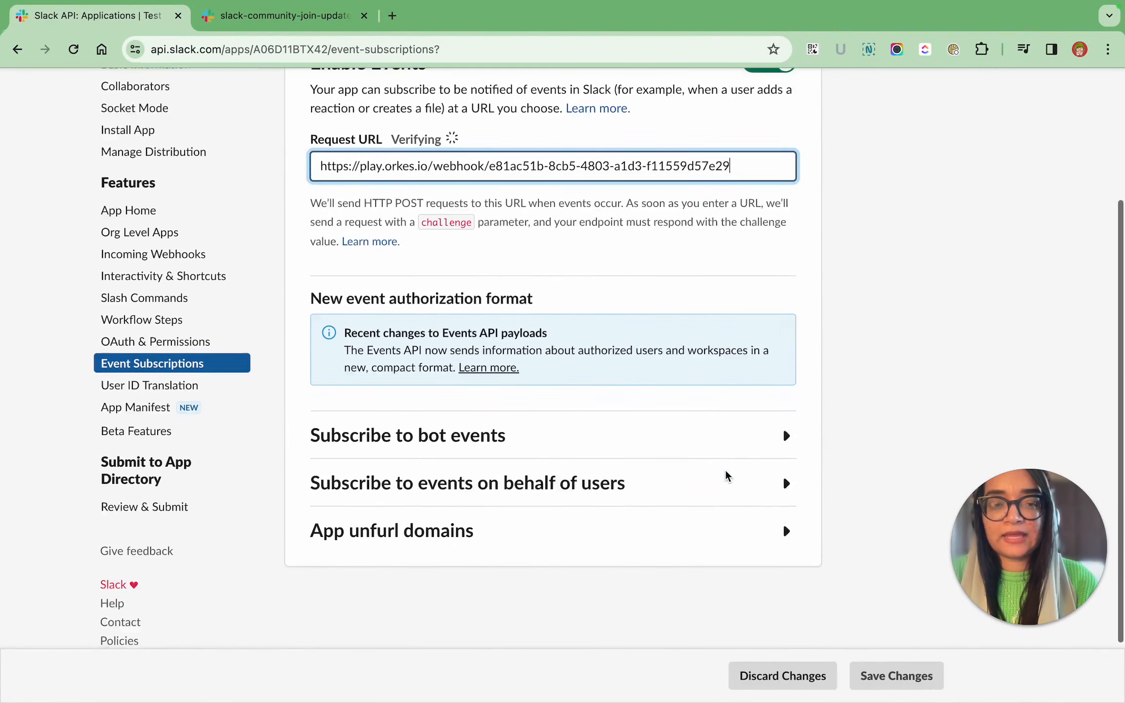
pyautogui.click(710, 436)
pyautogui.scroll(-5, 708, 431)
pyautogui.click(414, 421)
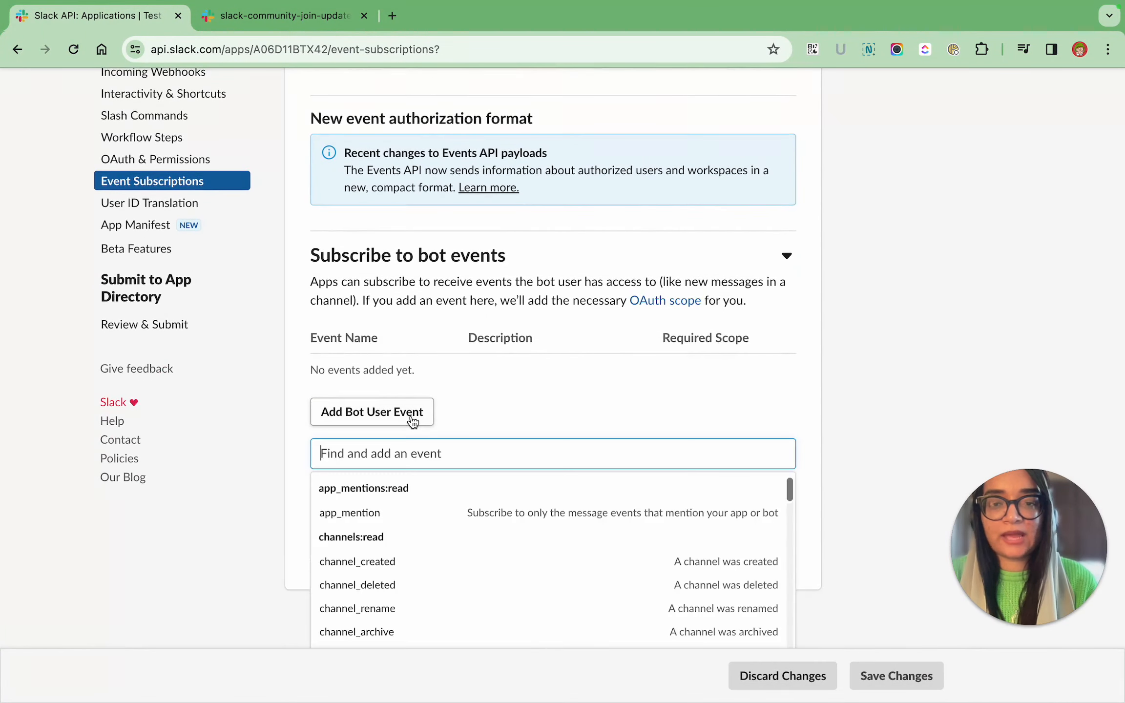
pyautogui.write('team')
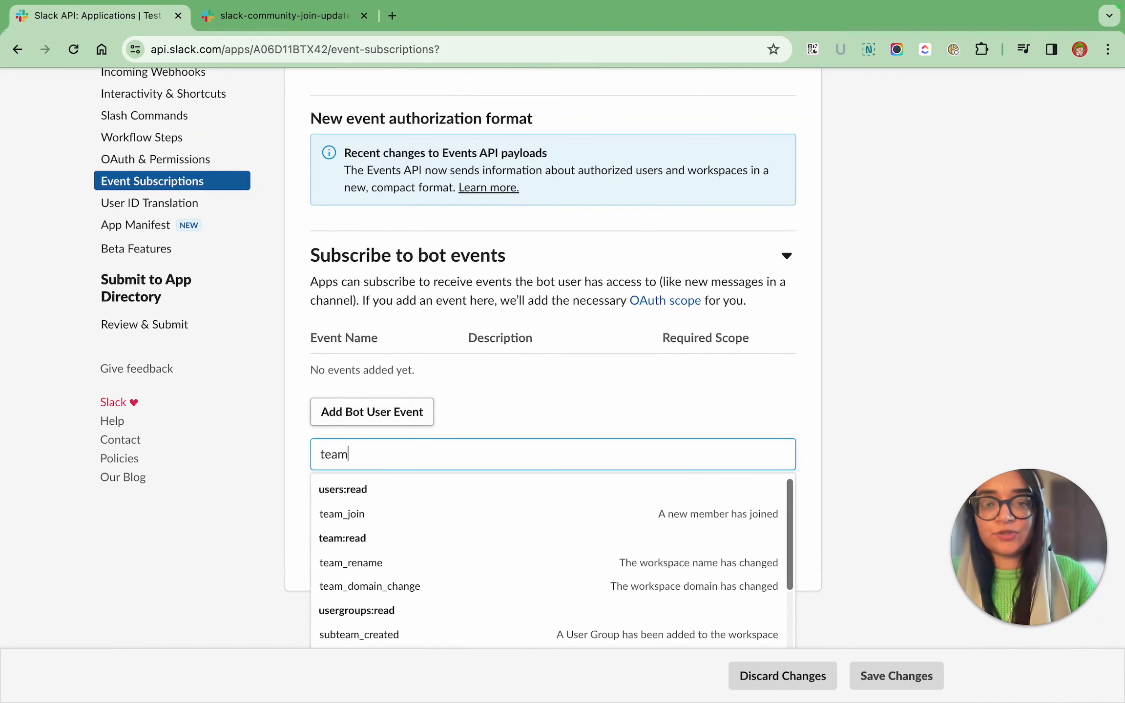
pyautogui.click(402, 515)
pyautogui.click(879, 671)
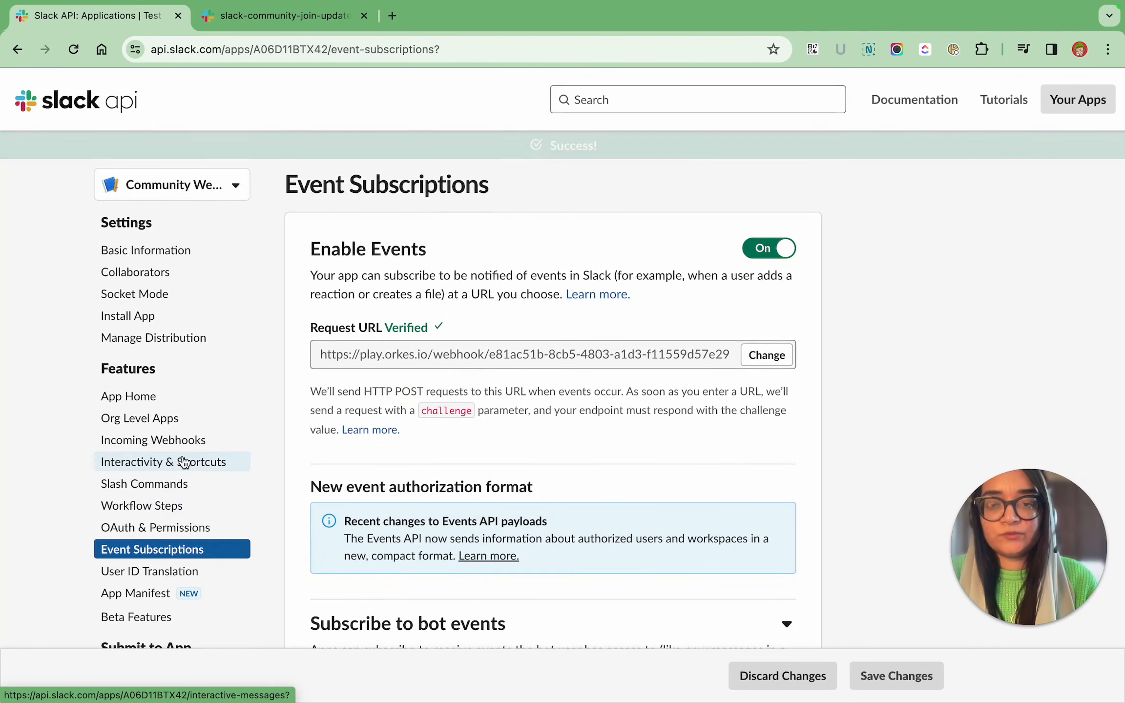
# In the App Home settings, allow users to send Slash commands and messages from the messages tab.
pyautogui.click(176, 396)
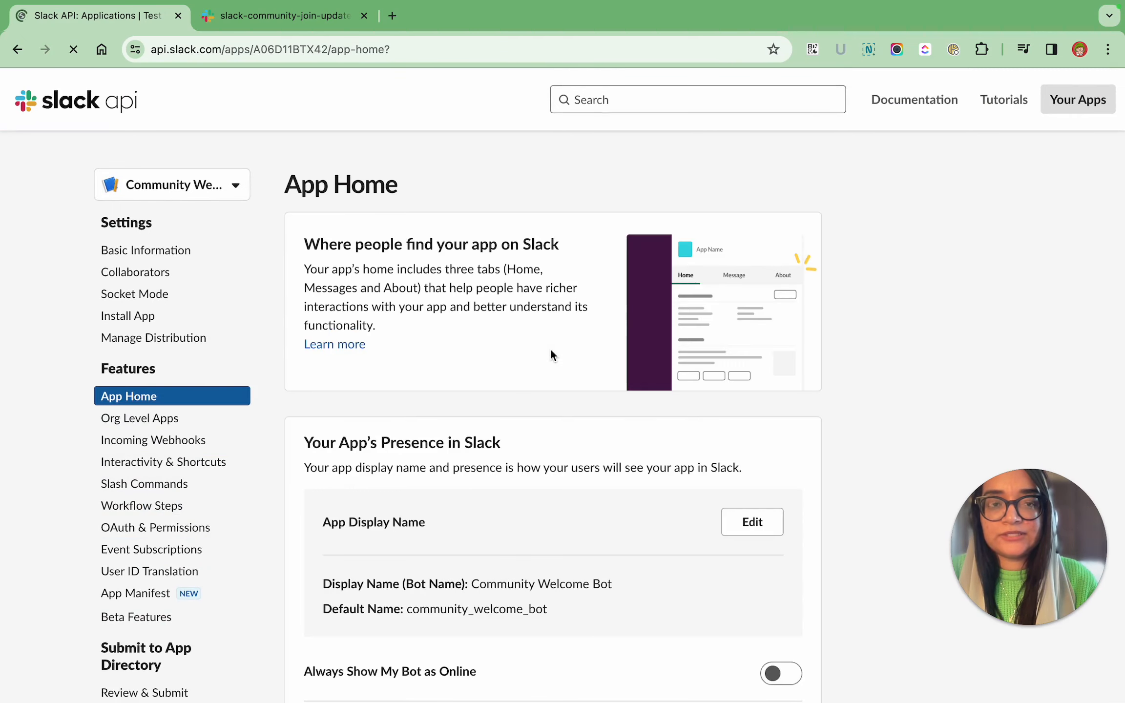
pyautogui.scroll(-10, 552, 355)
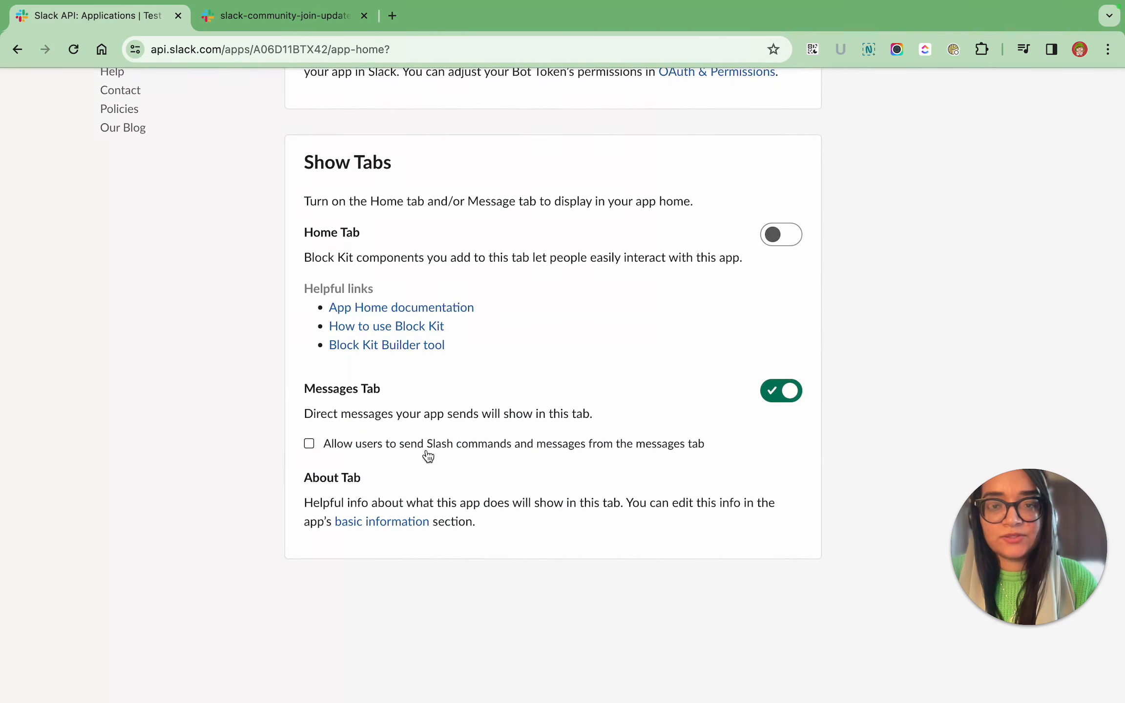
pyautogui.click(402, 444)
pyautogui.scroll(15, 678, 414)
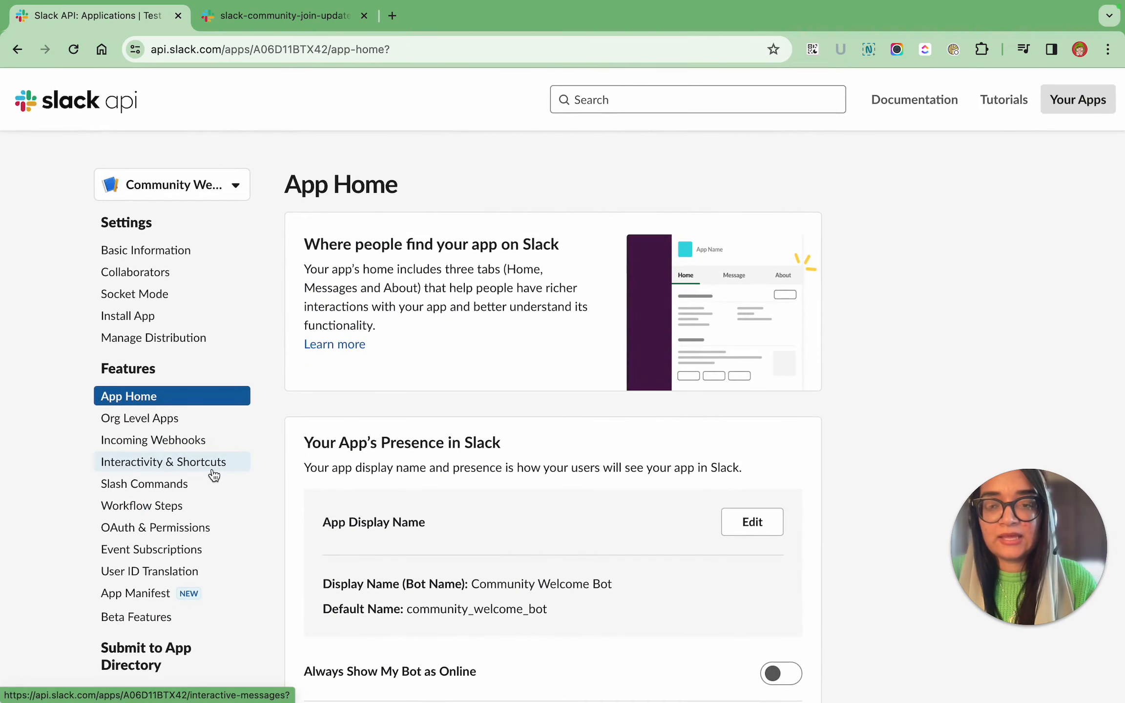
# Review the bot token scopes and user token scopes in the app's OAuth & Permissions settings.
pyautogui.click(202, 528)
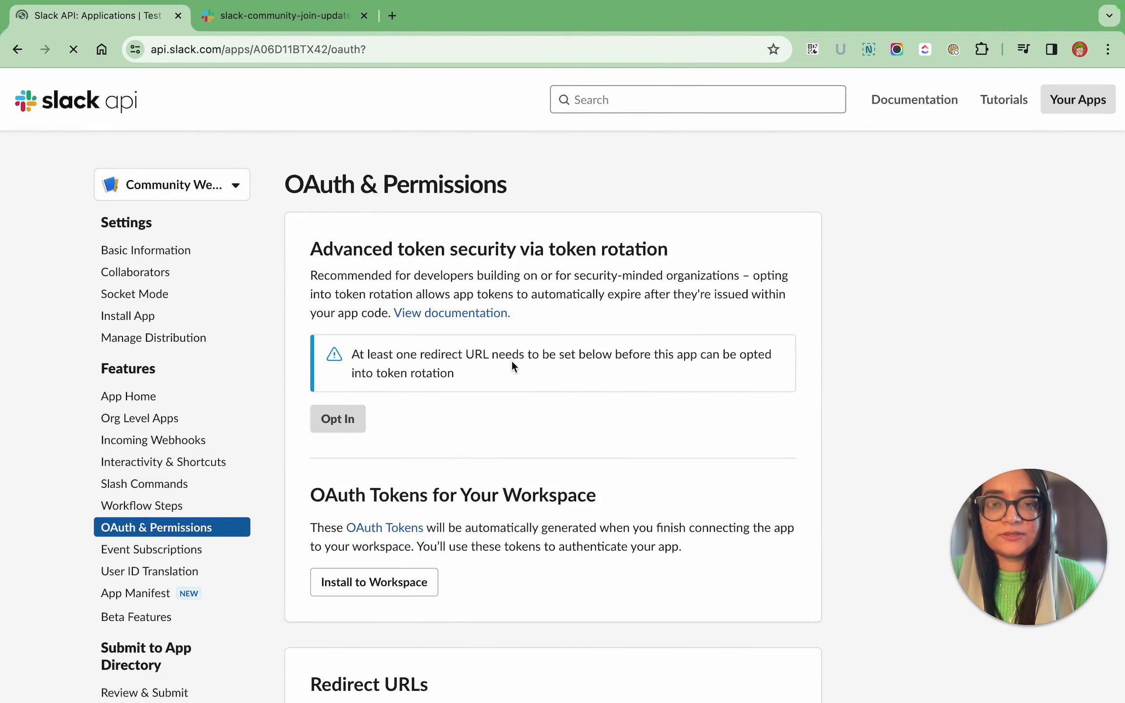
pyautogui.scroll(-10, 518, 417)
pyautogui.scroll(-8, 519, 423)
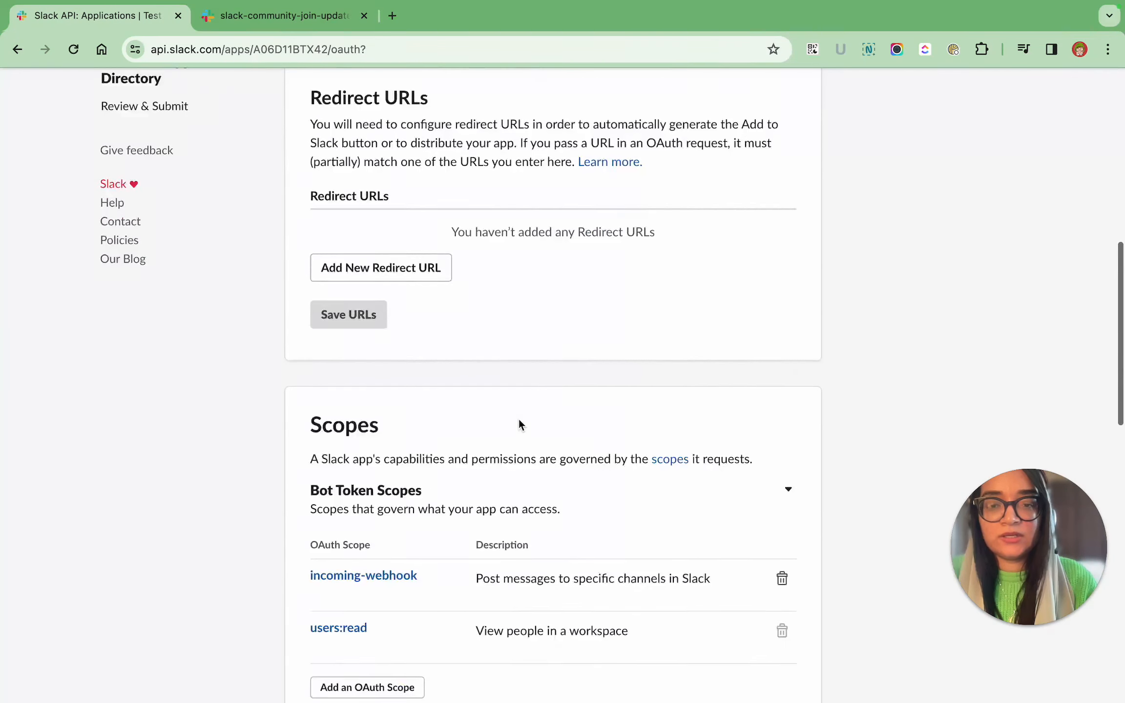
pyautogui.scroll(-2, 410, 473)
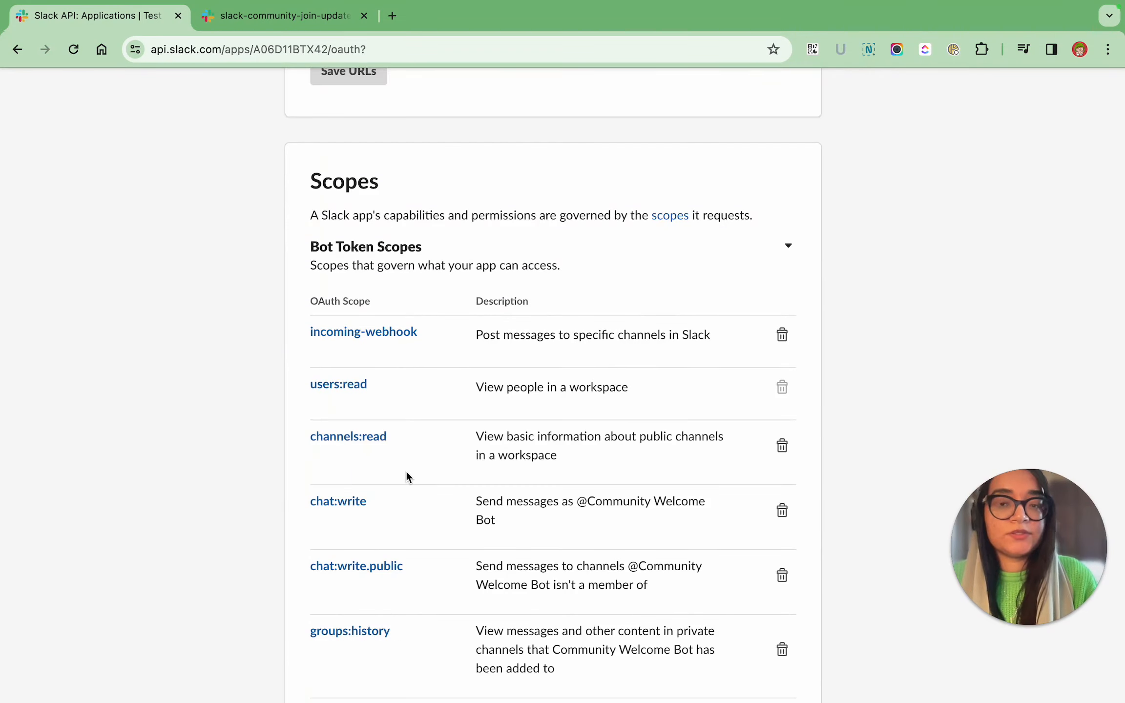
pyautogui.scroll(-8, 407, 472)
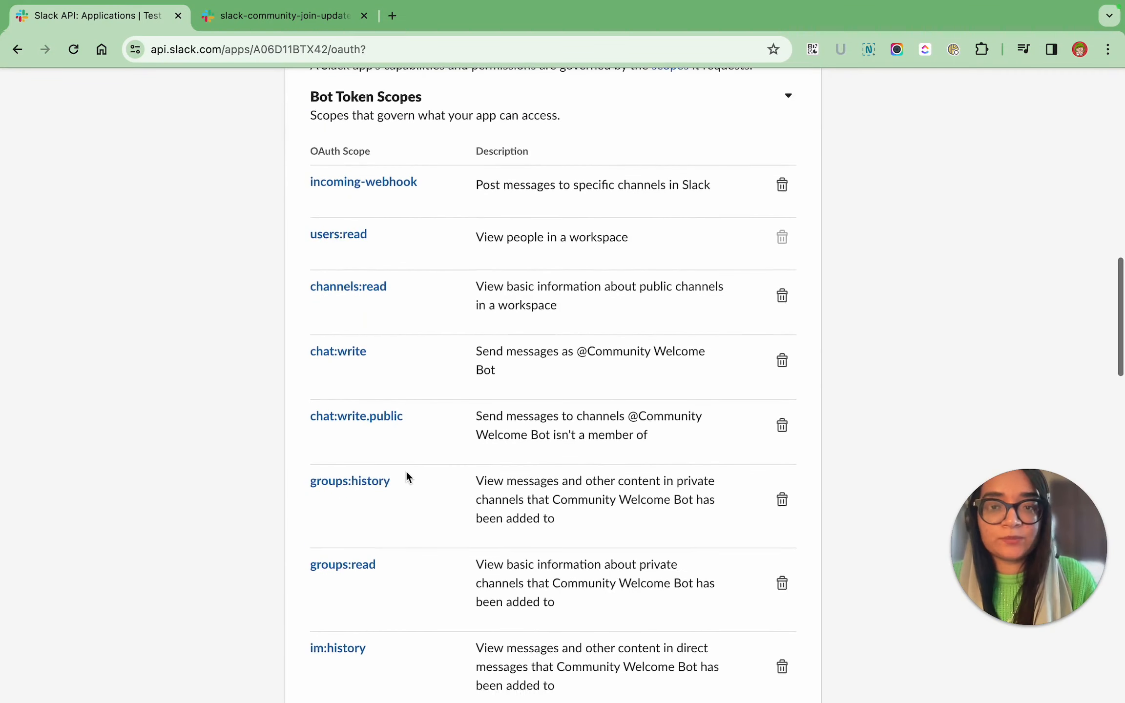
pyautogui.scroll(5, 406, 472)
pyautogui.scroll(1, 406, 470)
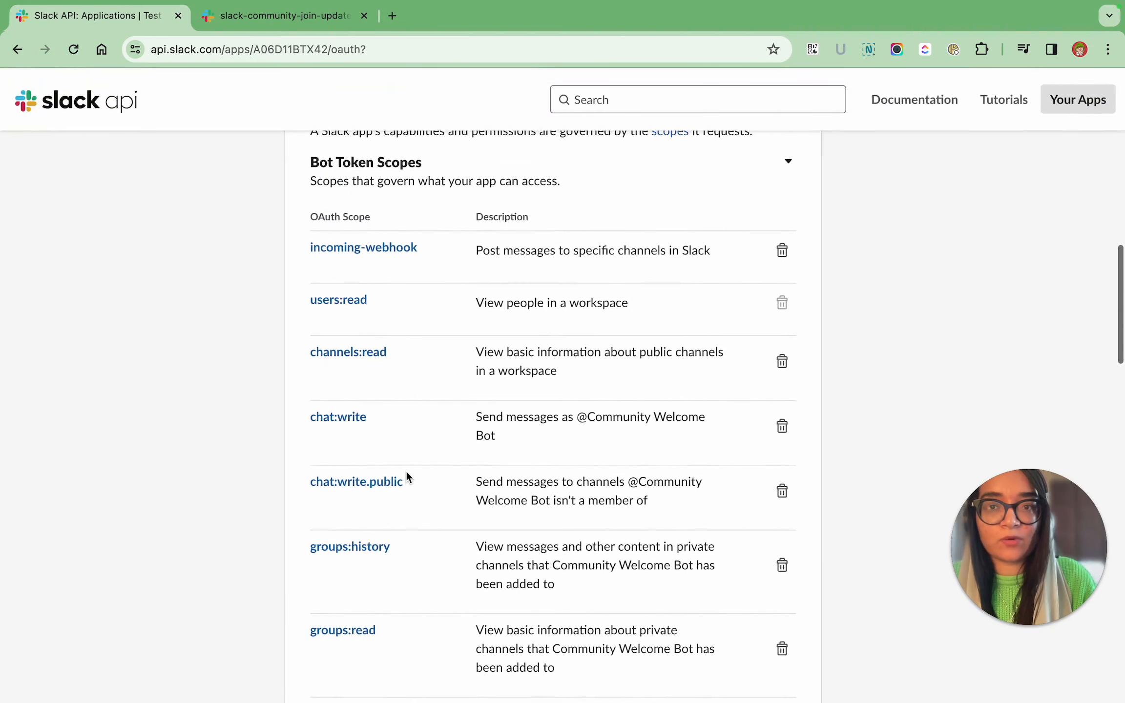
pyautogui.scroll(-10, 406, 470)
pyautogui.scroll(-2, 389, 343)
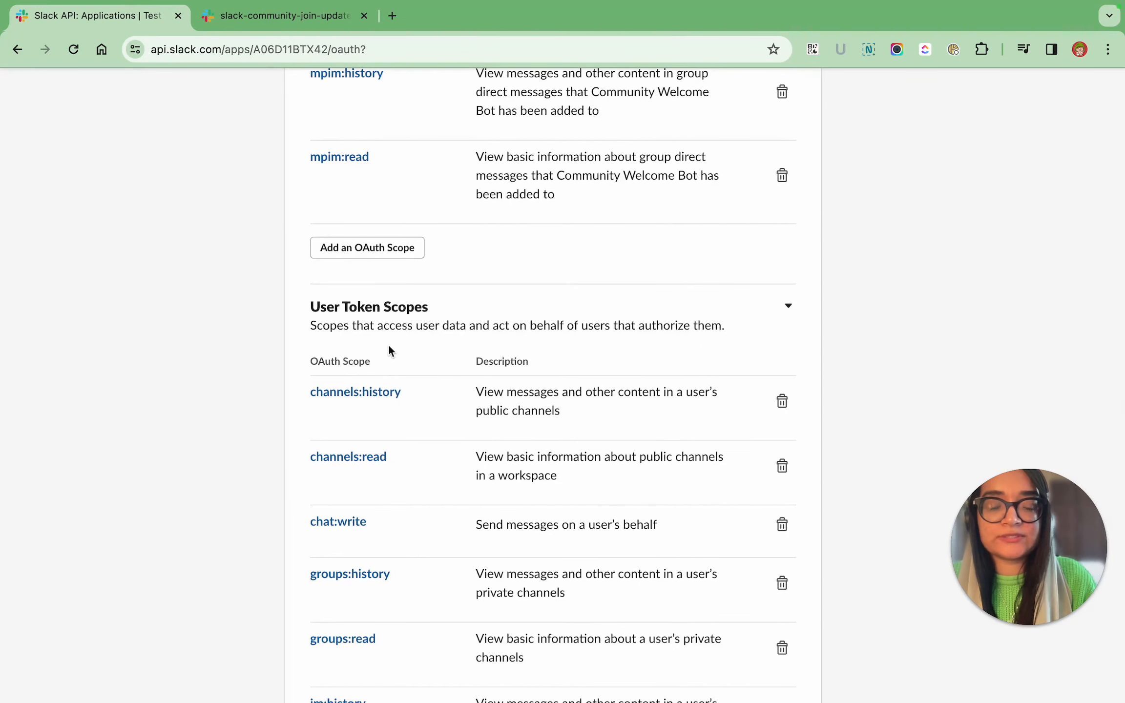
pyautogui.scroll(-3, 389, 344)
pyautogui.scroll(-1, 388, 344)
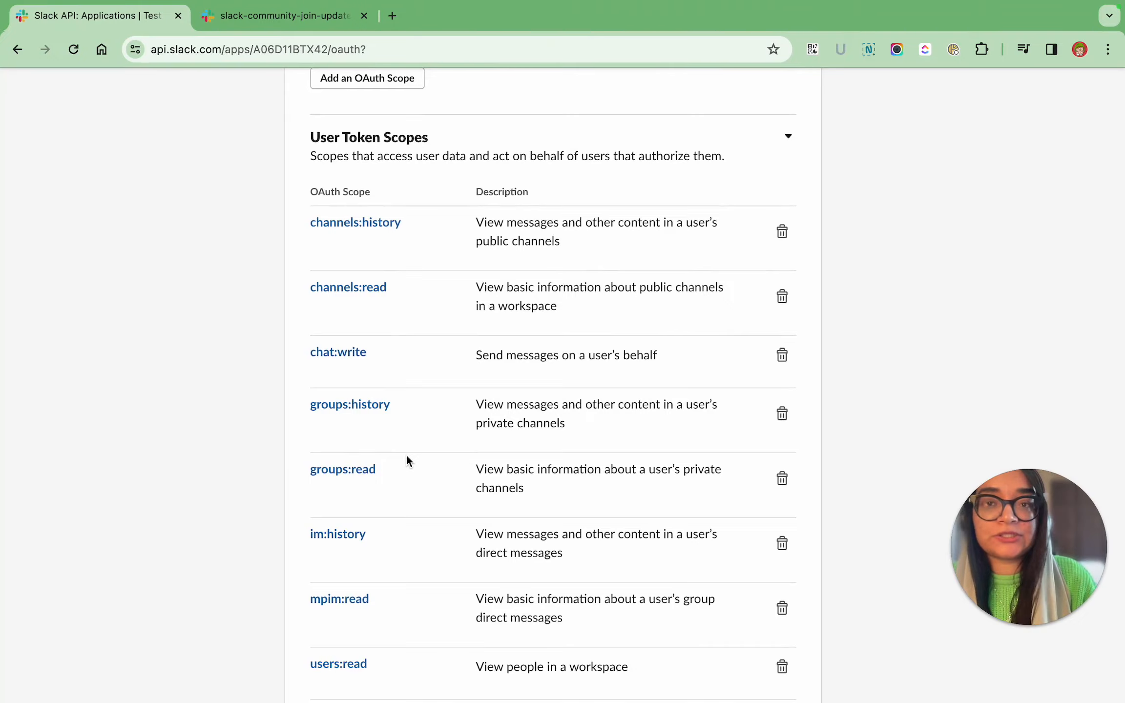
pyautogui.scroll(-15, 407, 456)
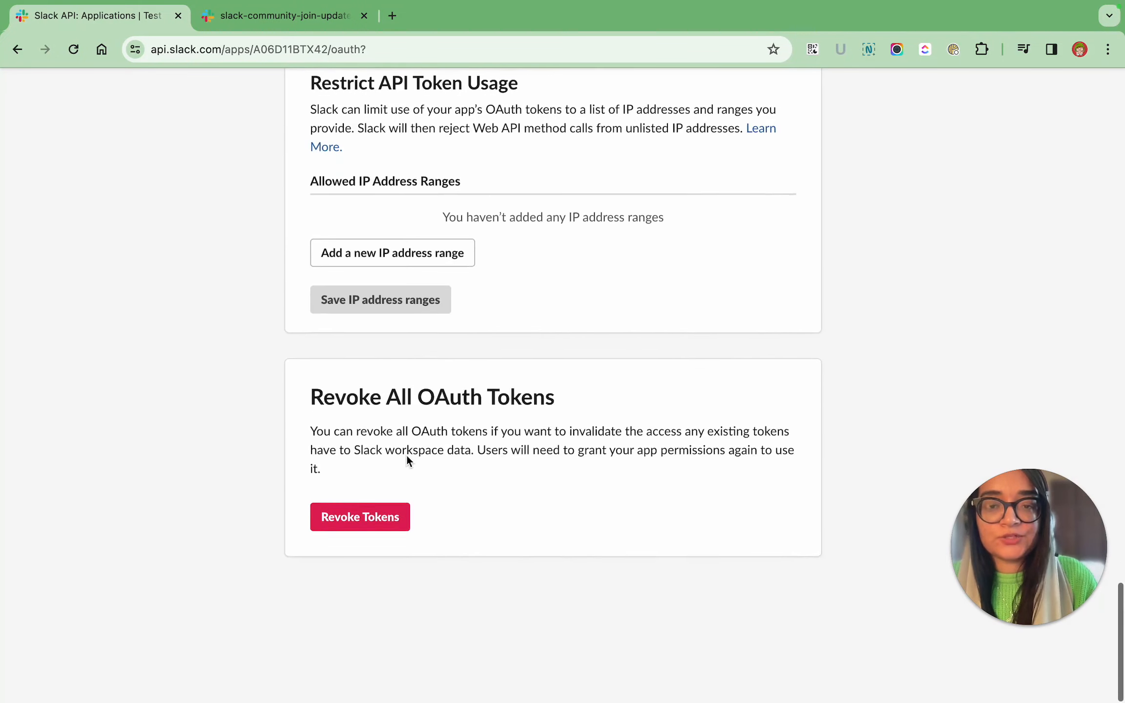
pyautogui.scroll(15, 407, 455)
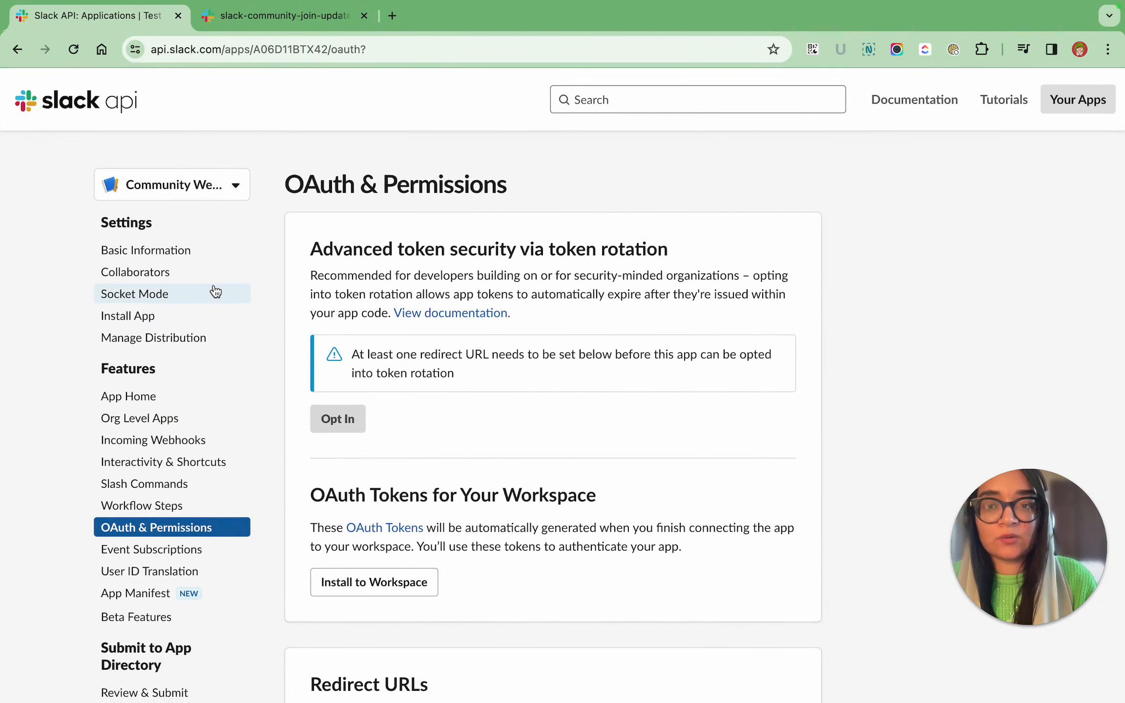
# Install the app to Test Workspace with slack-community-join-updates as its posting channel, and view that channel in Slack.
pyautogui.click(202, 316)
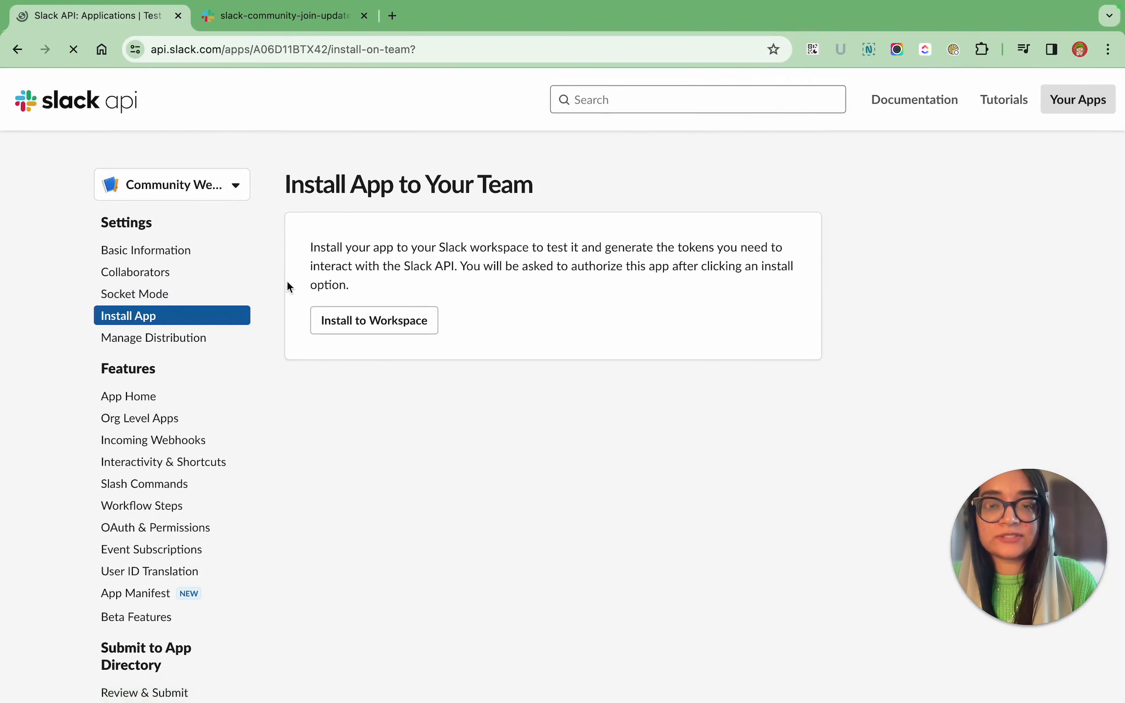
pyautogui.click(406, 332)
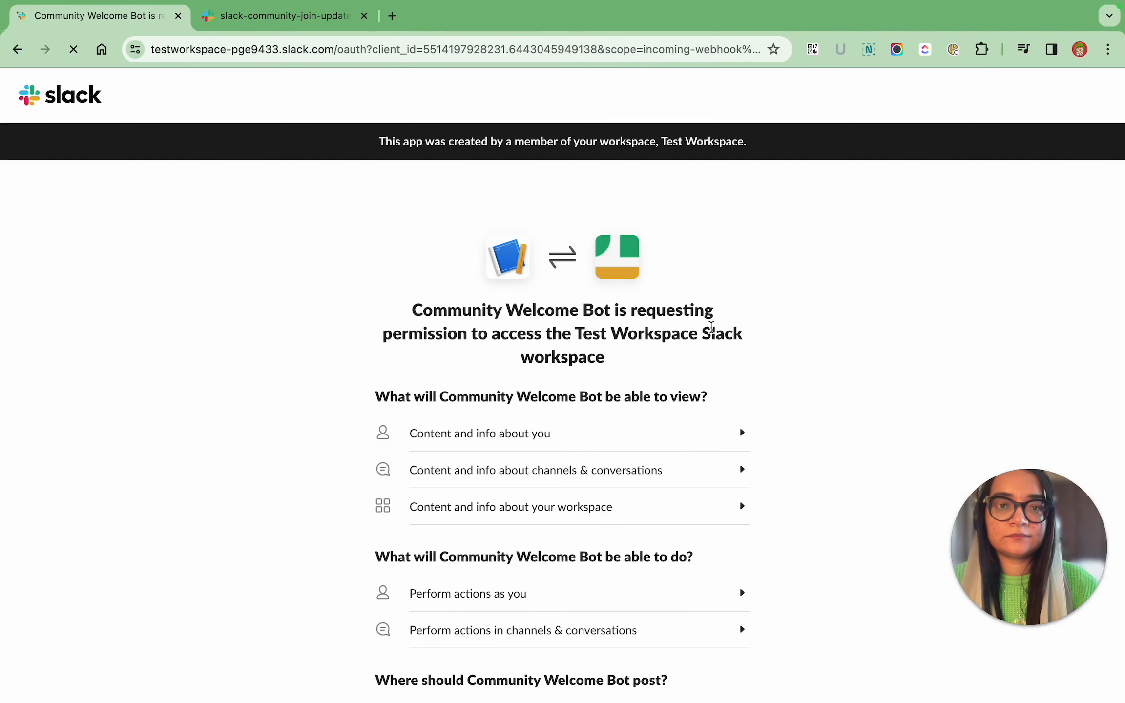
pyautogui.scroll(-5, 711, 327)
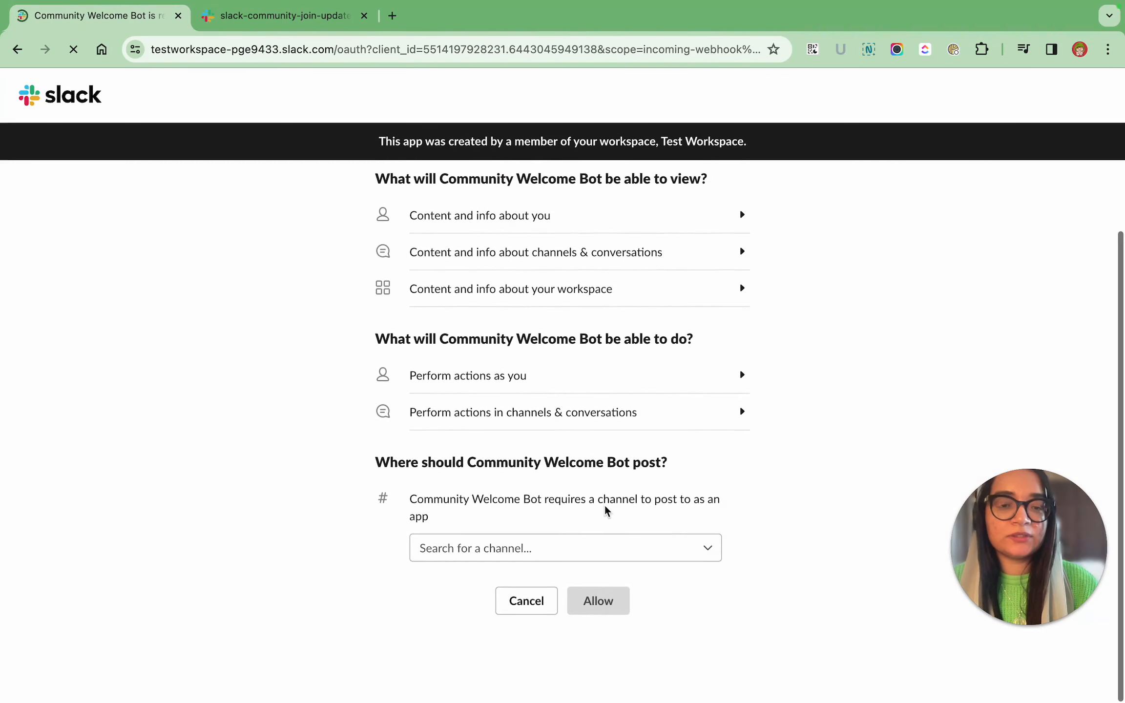
pyautogui.click(604, 542)
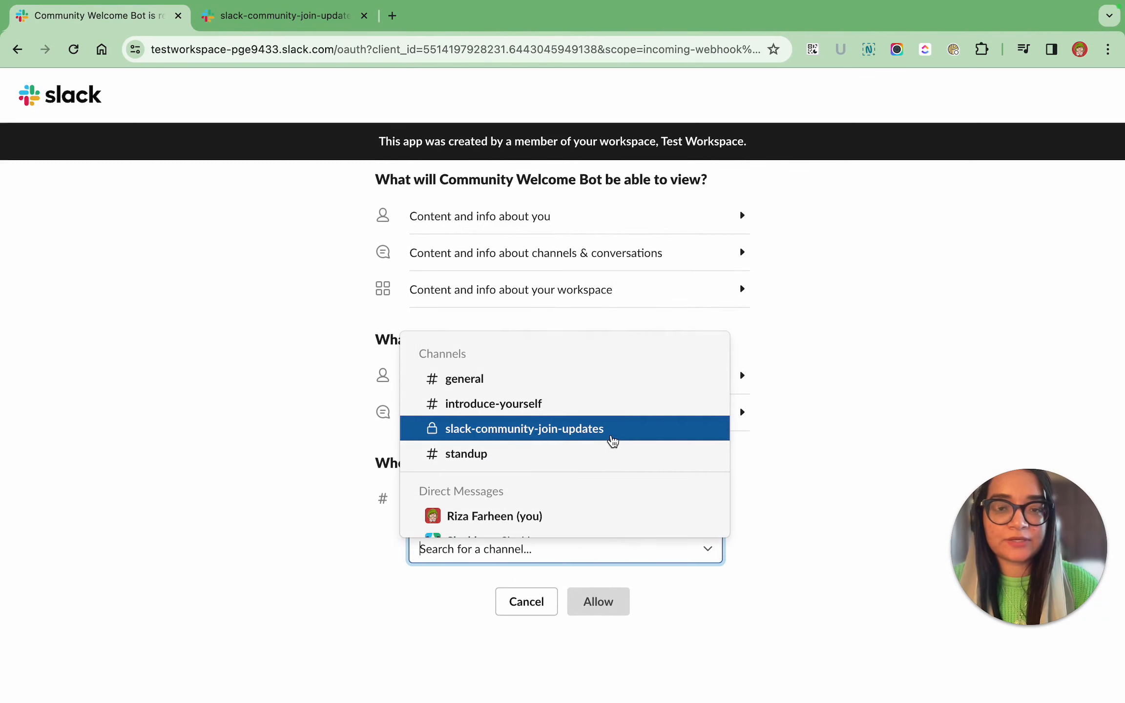
pyautogui.click(611, 436)
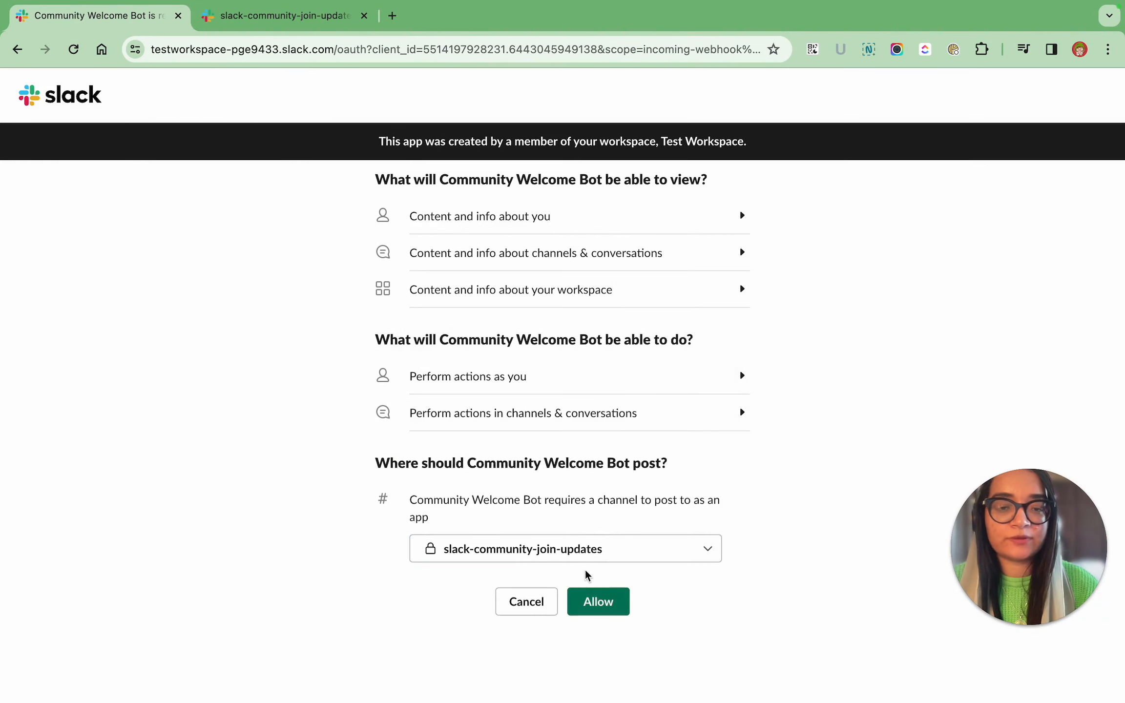
pyautogui.click(593, 592)
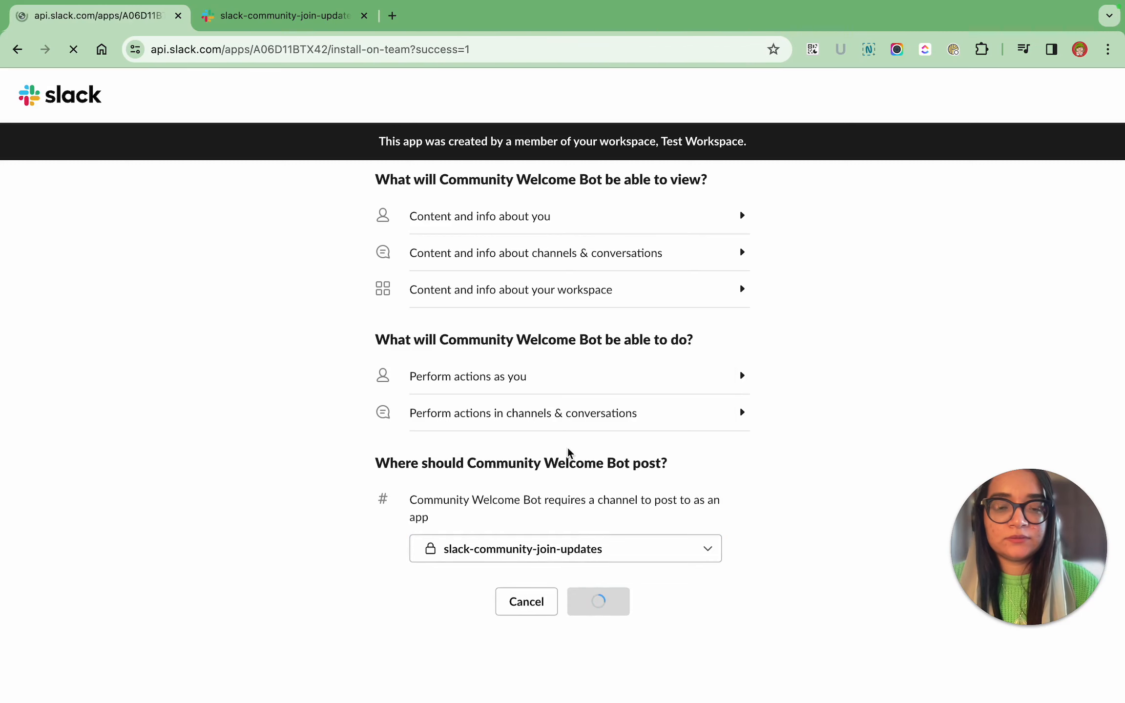
pyautogui.click(327, 25)
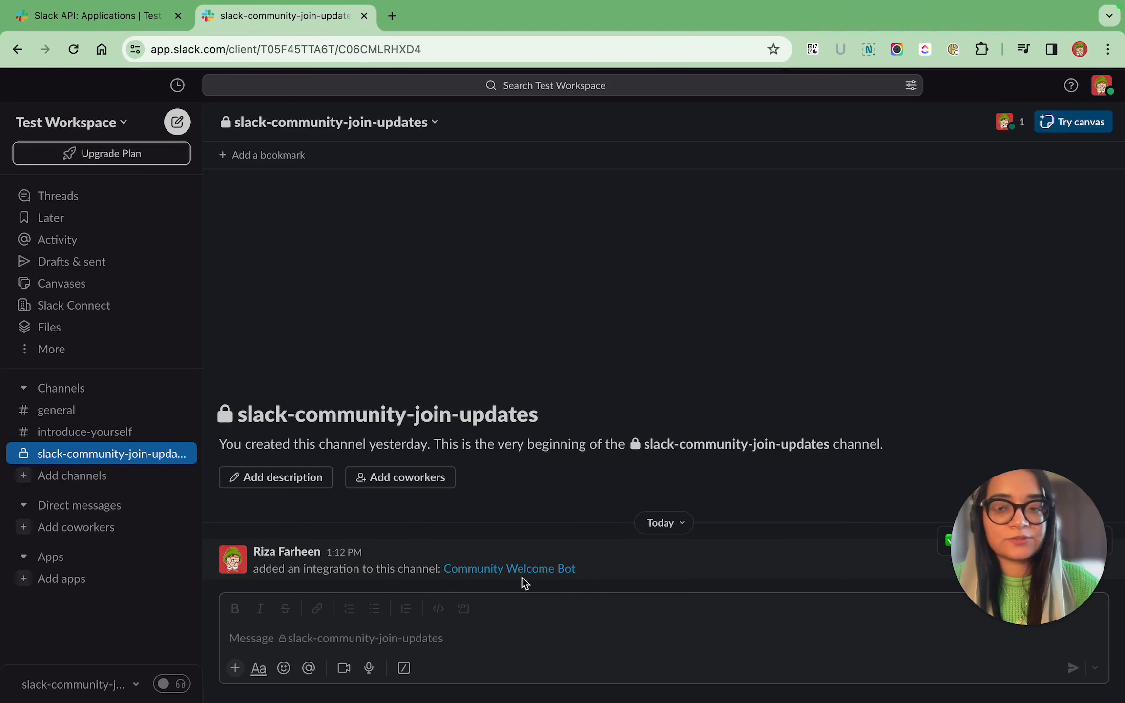
# Copy the app's User OAuth Token from the Slack API site and switch to the Secrets page in Orkes.
pyautogui.click(147, 17)
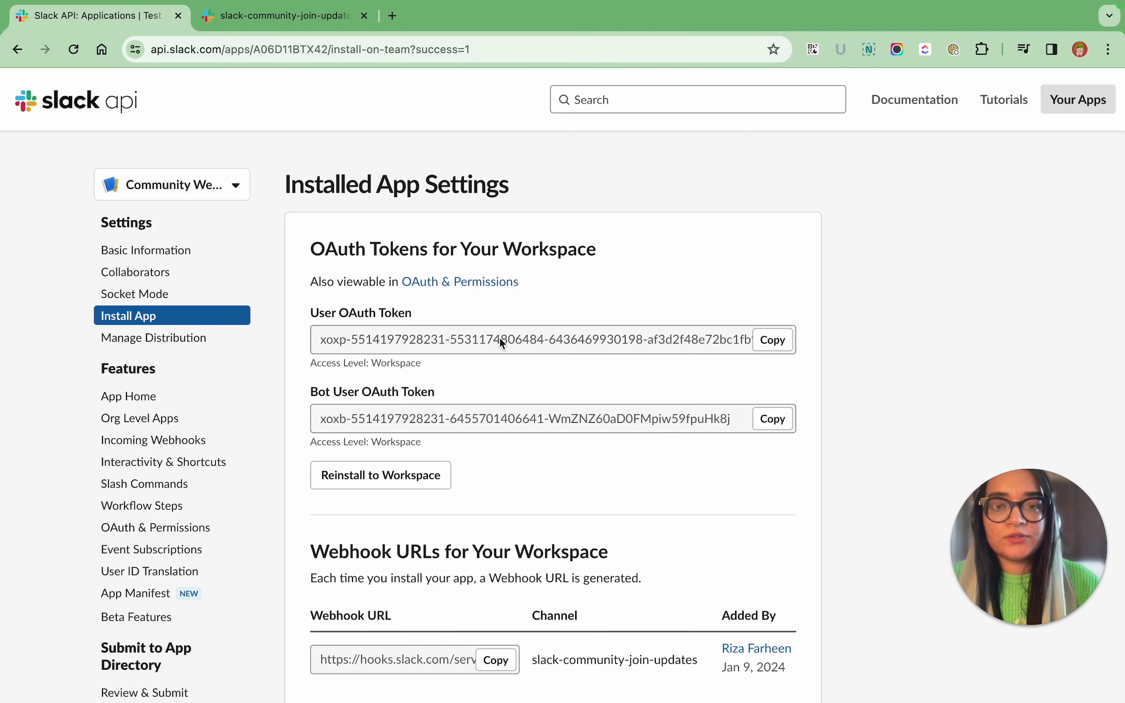
pyautogui.click(774, 347)
pyautogui.hotkey('ctrl', 'Left')
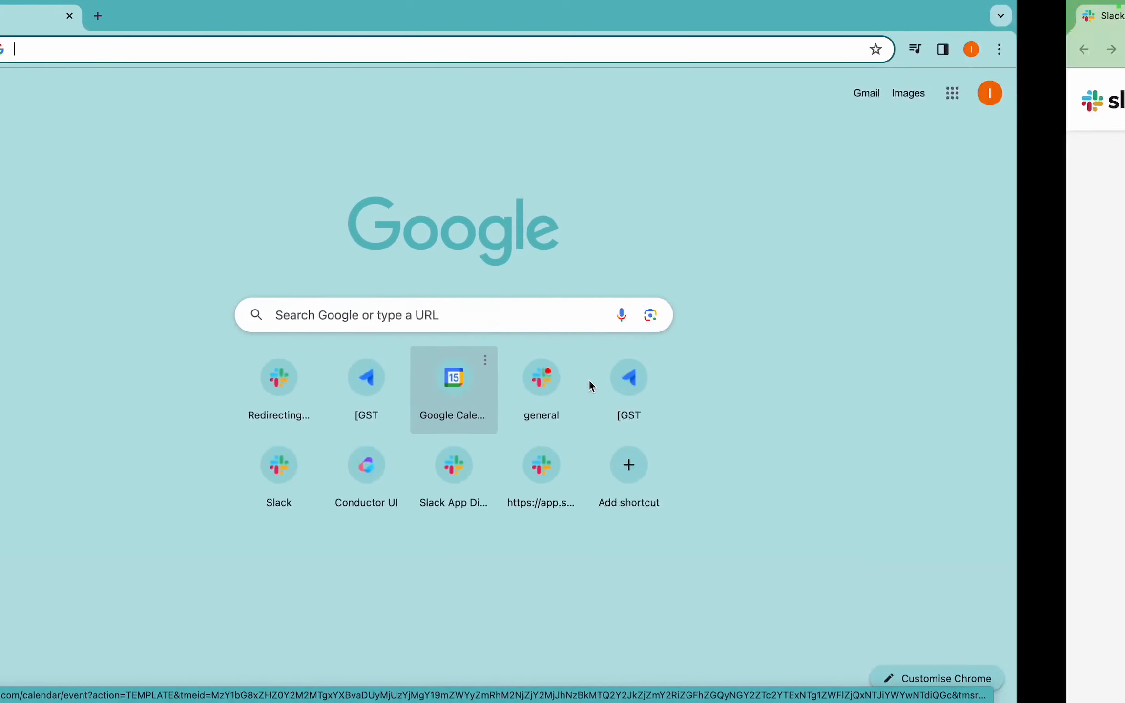
pyautogui.hotkey('ctrl', 'Left')
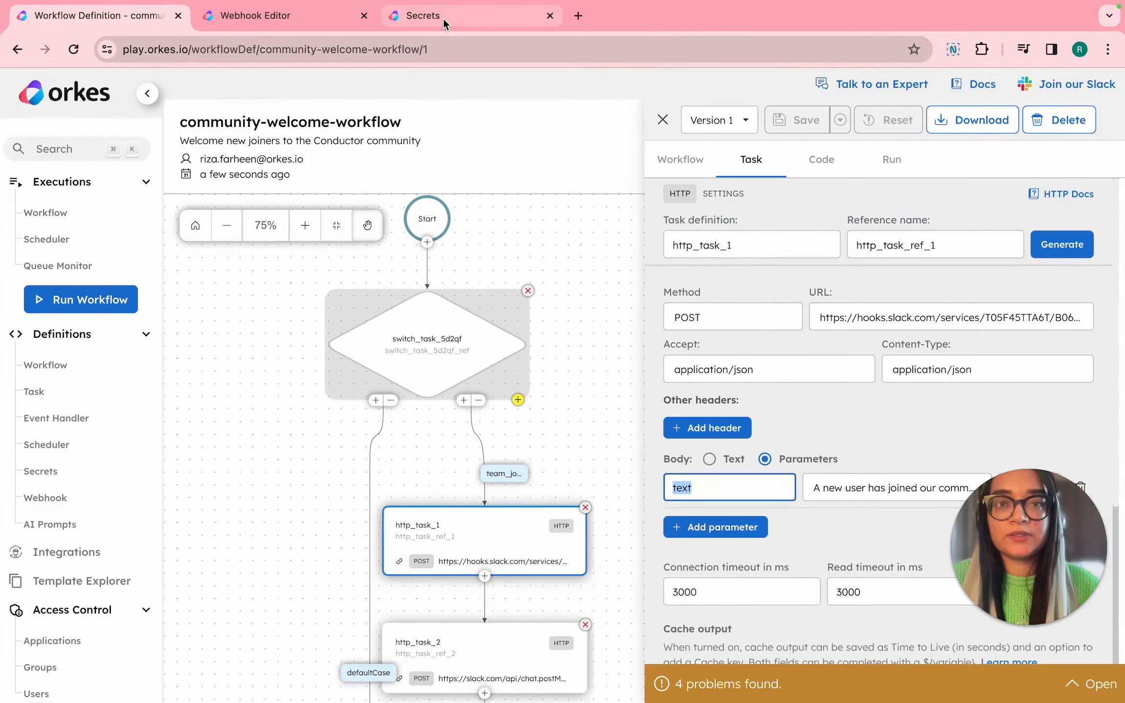
pyautogui.click(443, 16)
# Copy the secret name slack_welcome_token and find where the community-welcome-workflow code uses it, in http_task_2's Authorization header.
pyautogui.click(312, 271)
pyautogui.click(139, 17)
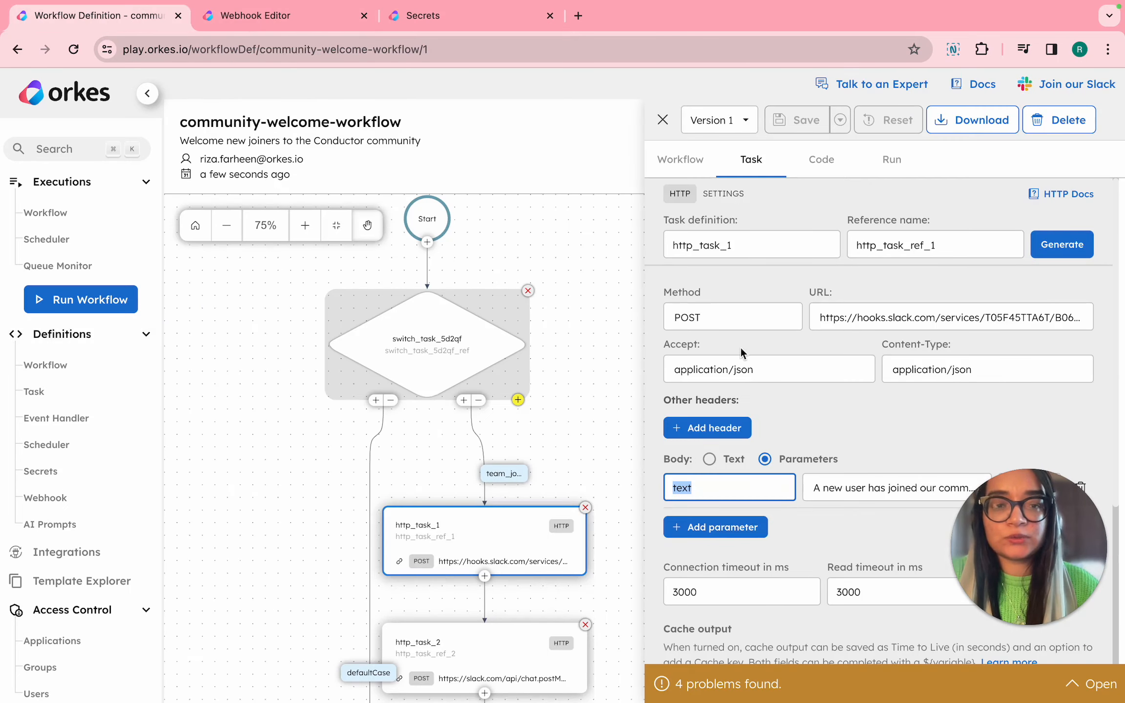
pyautogui.click(823, 167)
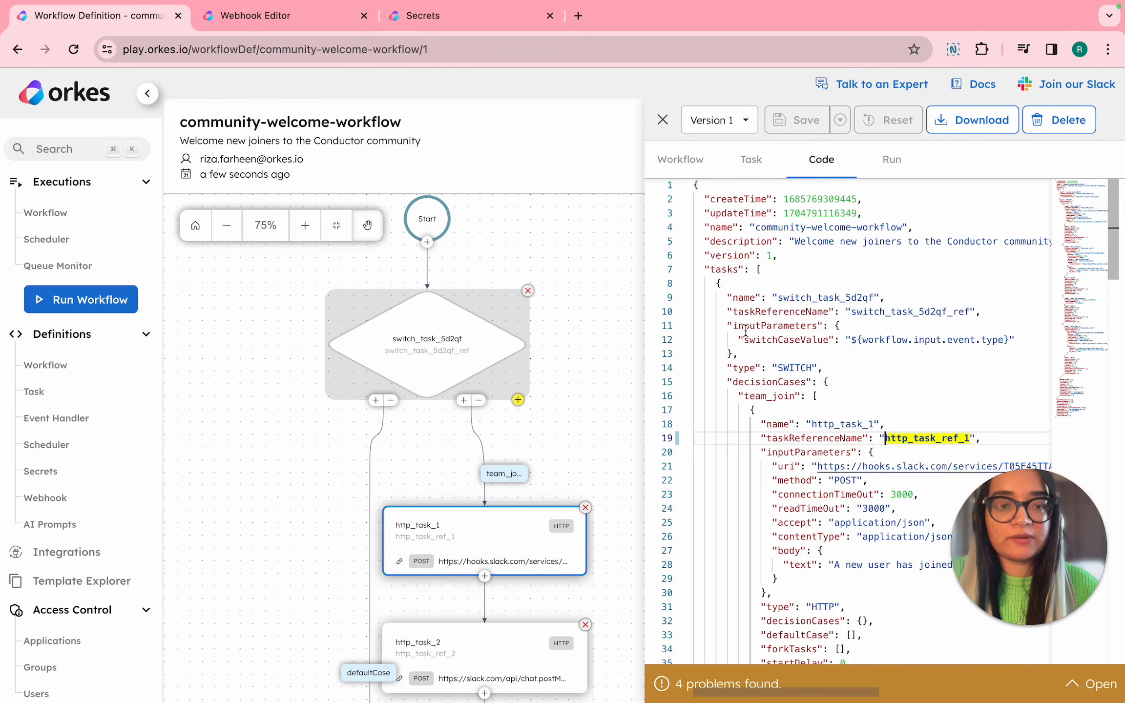
pyautogui.press('super+f')
pyautogui.press('super+v')
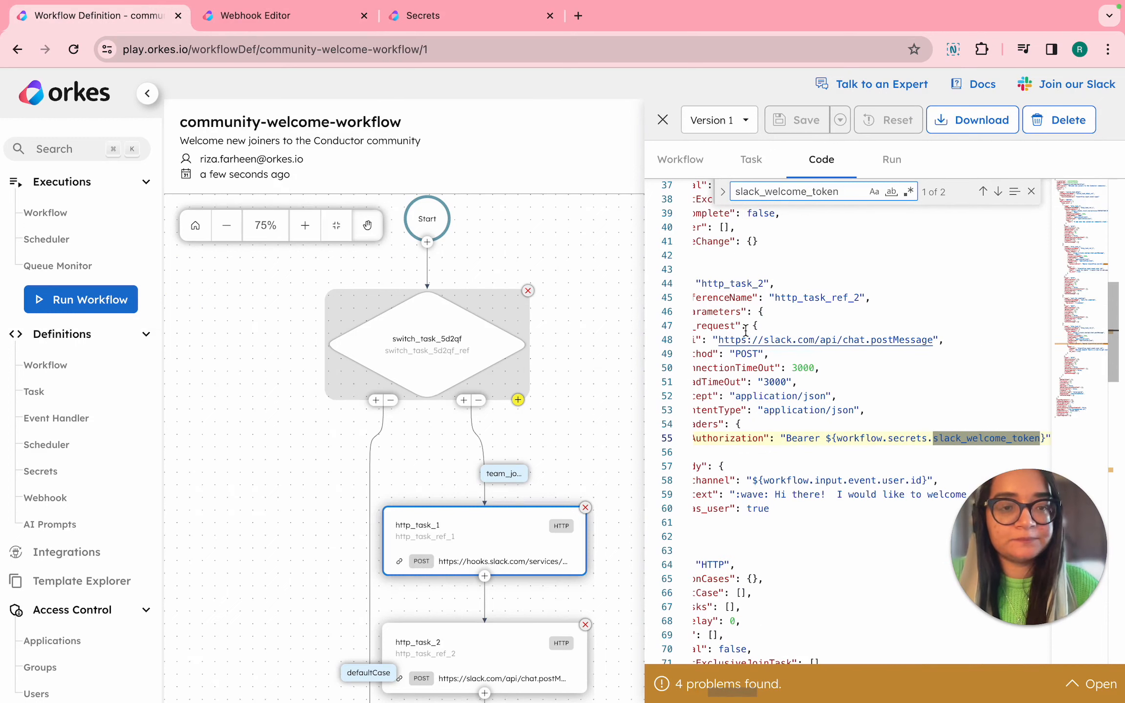
pyautogui.hscroll(2, 884, 442)
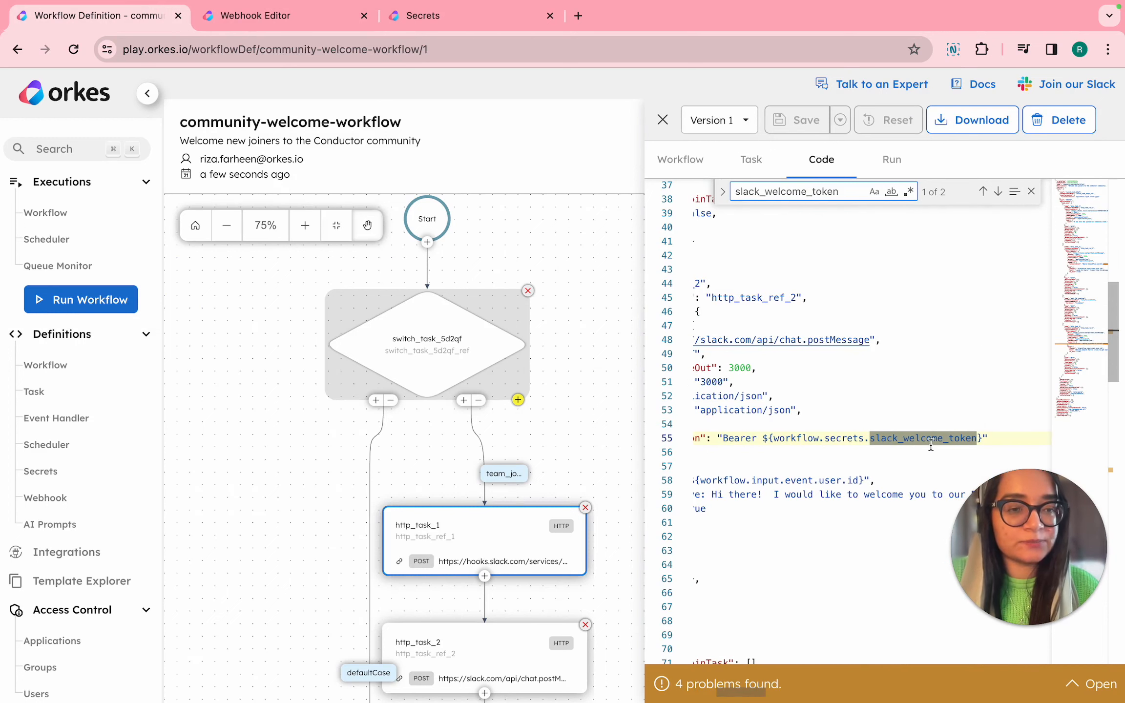
pyautogui.hscroll(-6, 927, 444)
pyautogui.hscroll(3, 847, 445)
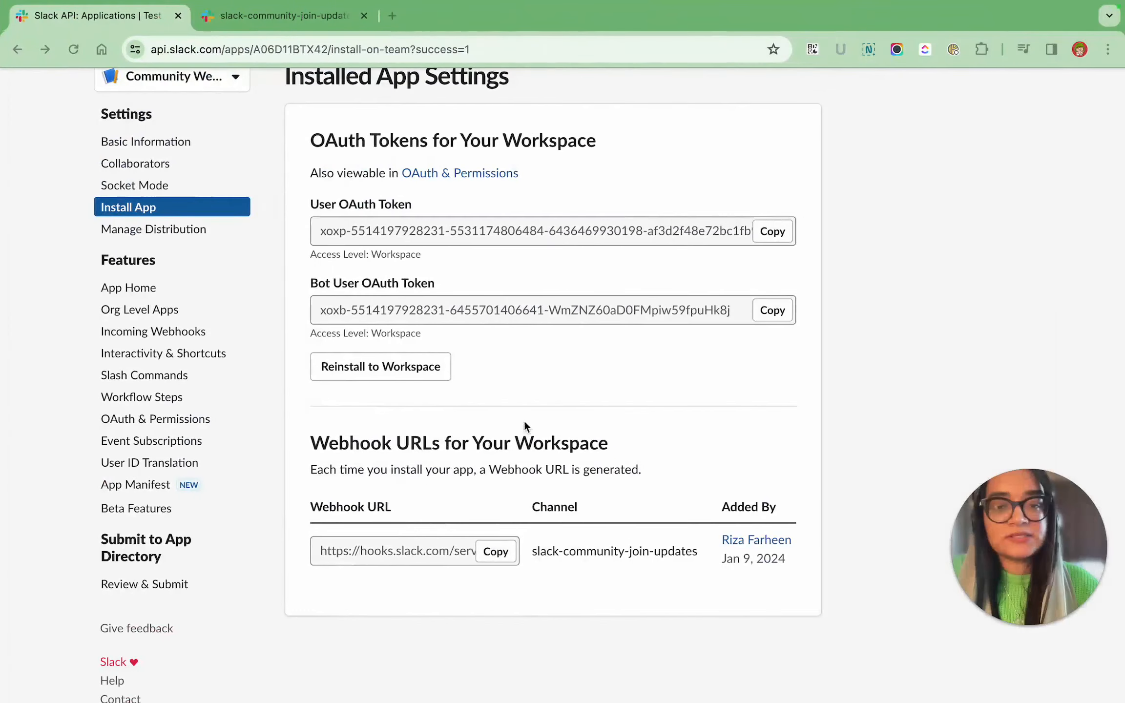
# Replace the URL of http_task_1 with the Slack app's copied webhook URL and save the community-welcome-workflow.
pyautogui.click(491, 552)
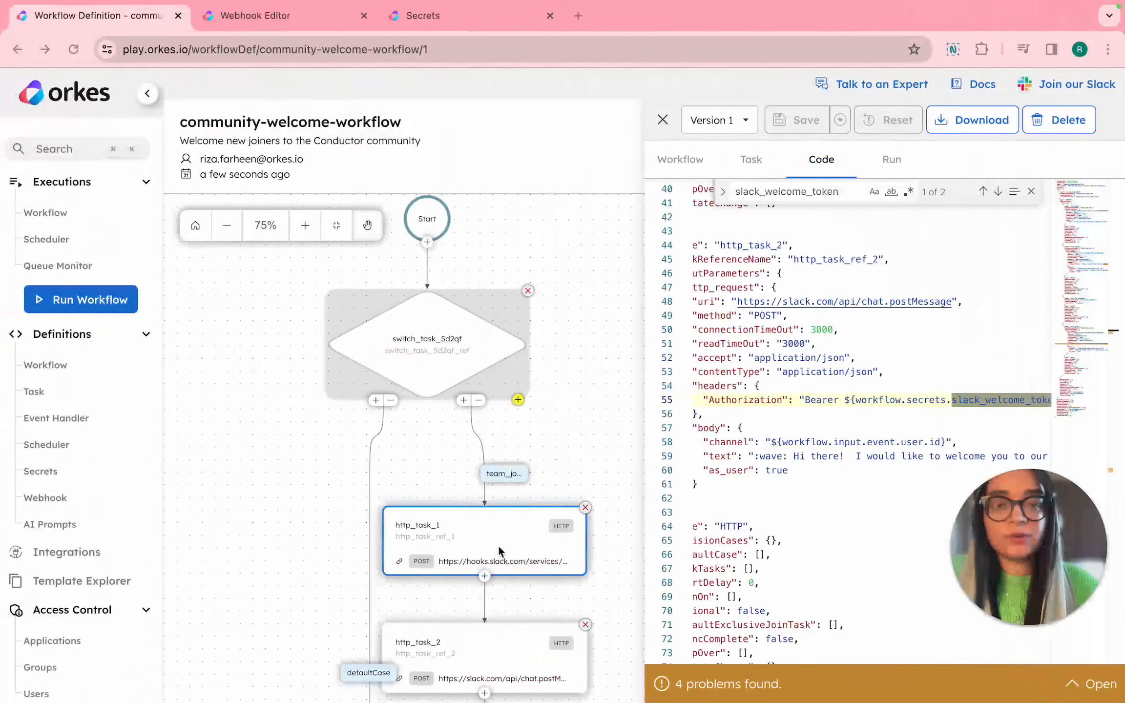
pyautogui.click(696, 161)
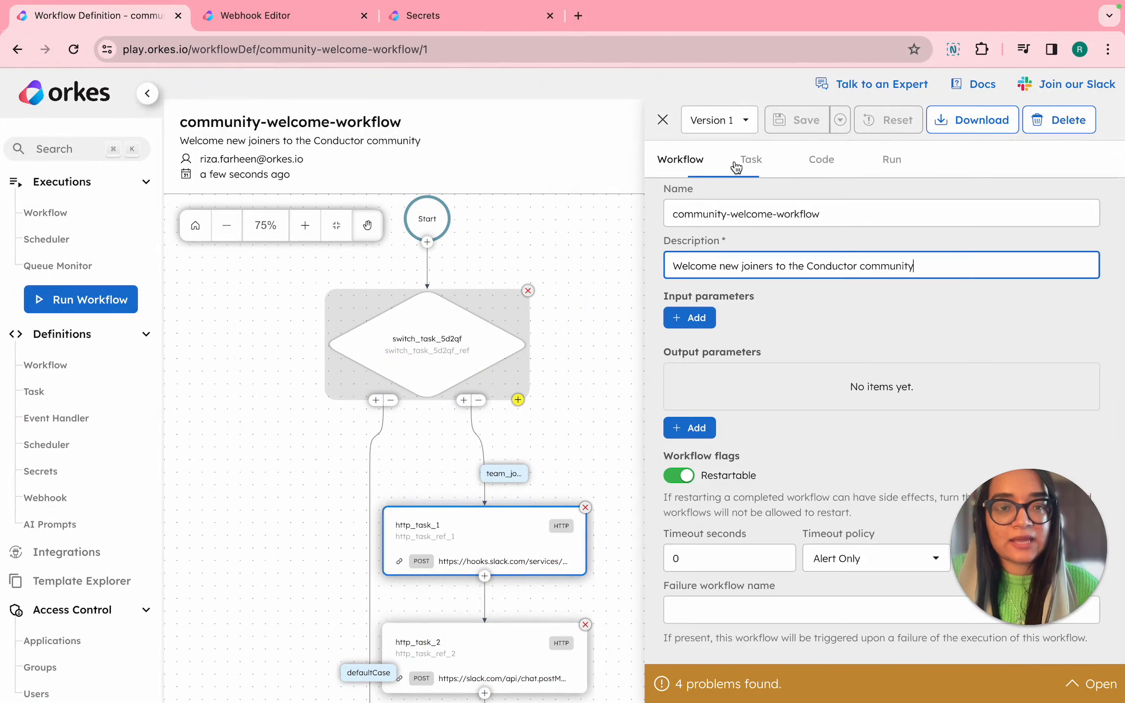
pyautogui.click(751, 162)
pyautogui.click(826, 316)
pyautogui.press('super+a')
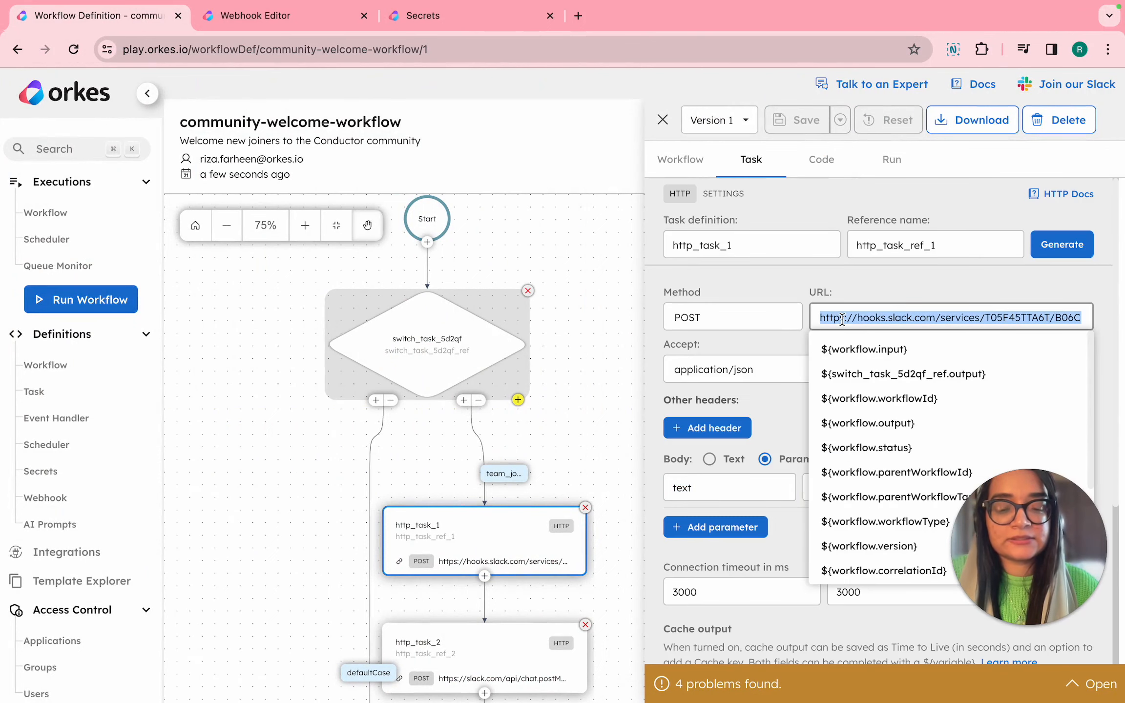
pyautogui.press('super+v')
pyautogui.click(801, 119)
pyautogui.click(803, 119)
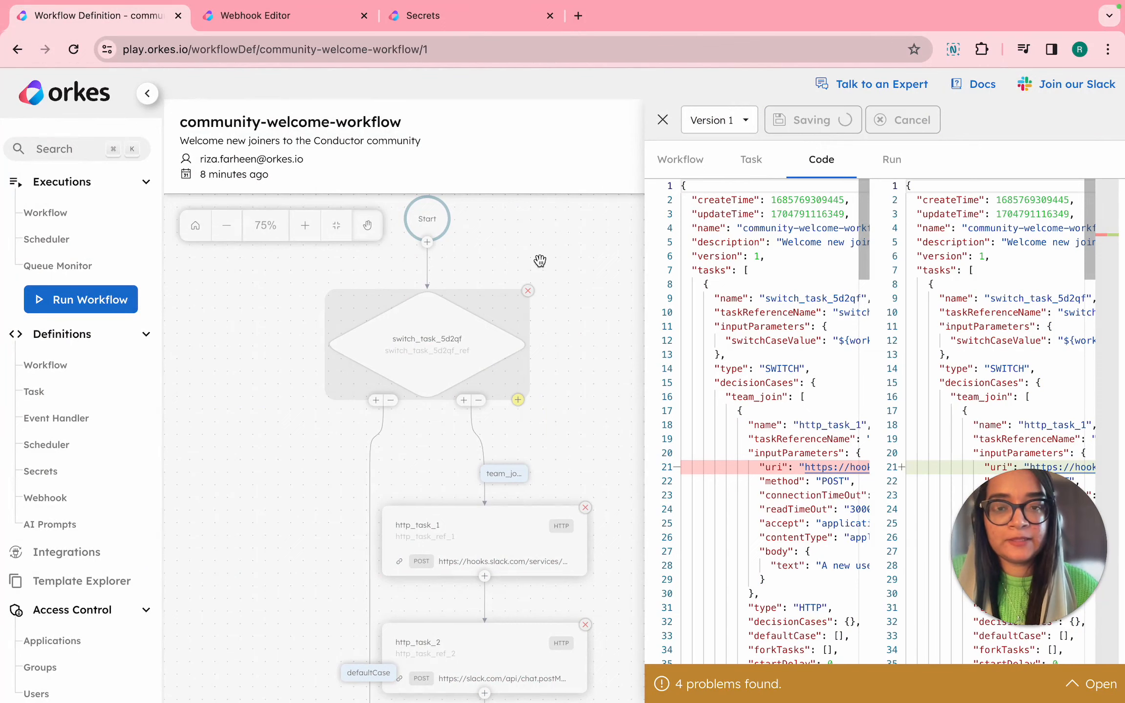
# Switch to Test Workspace in Slack and copy its invite link from the invite people dialog.
pyautogui.hotkey('ctrl', 'Right')
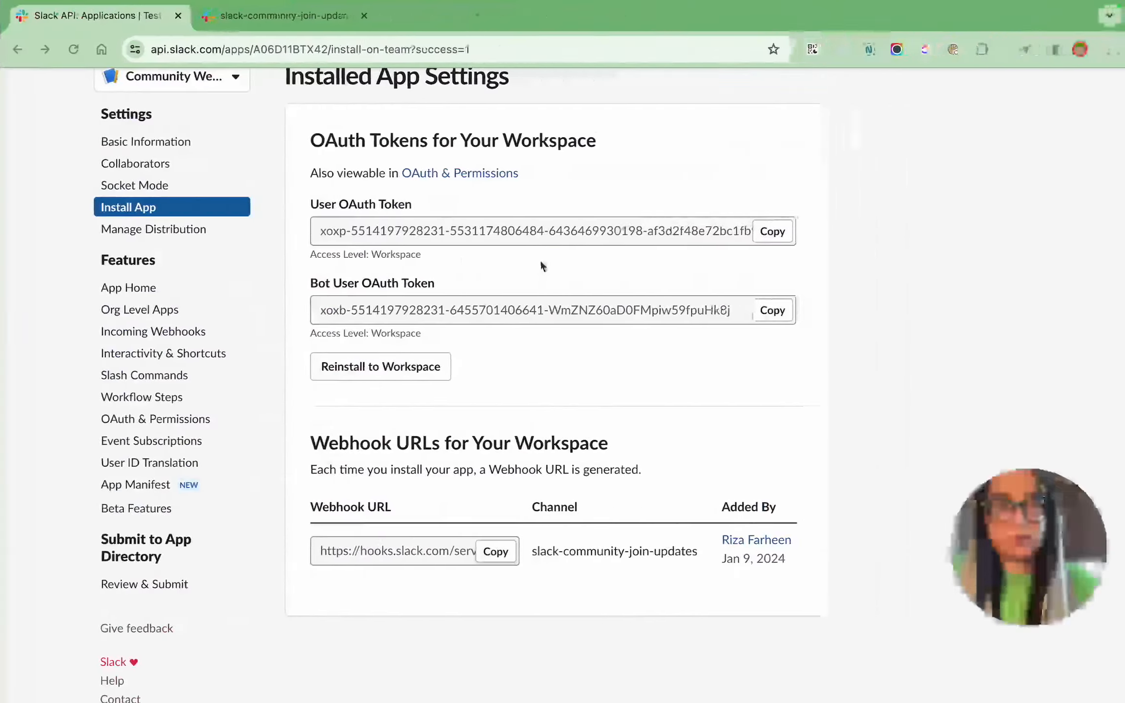
pyautogui.click(296, 18)
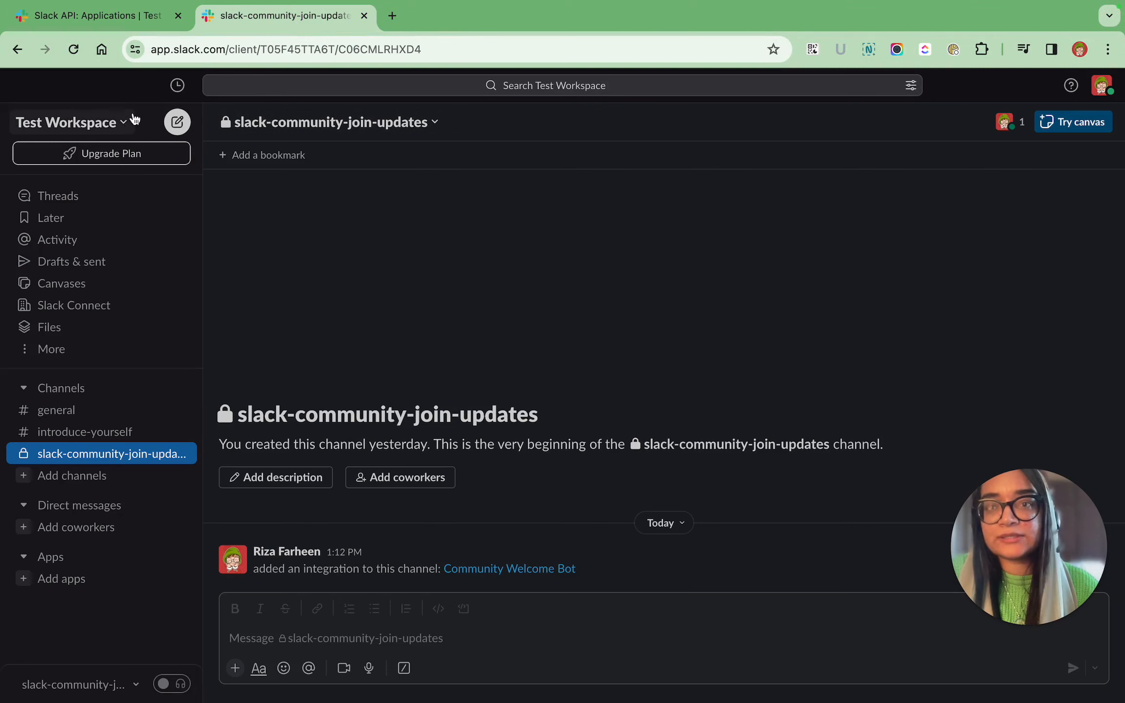
pyautogui.click(122, 128)
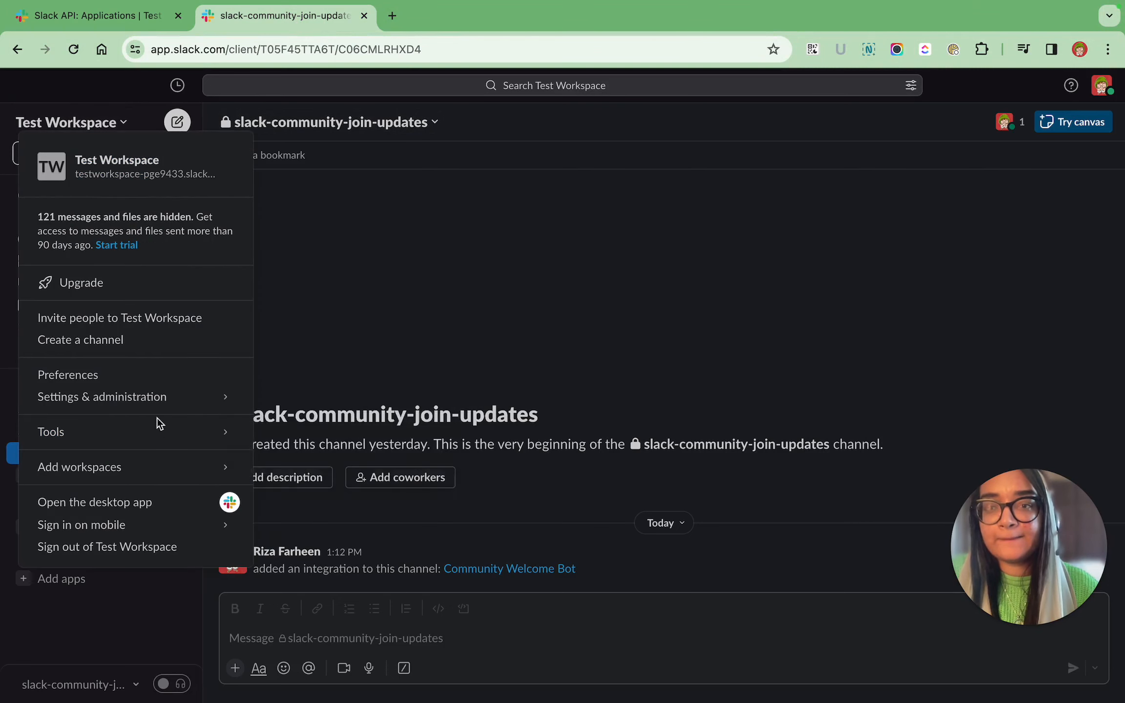
pyautogui.moveTo(144, 389)
pyautogui.click(138, 317)
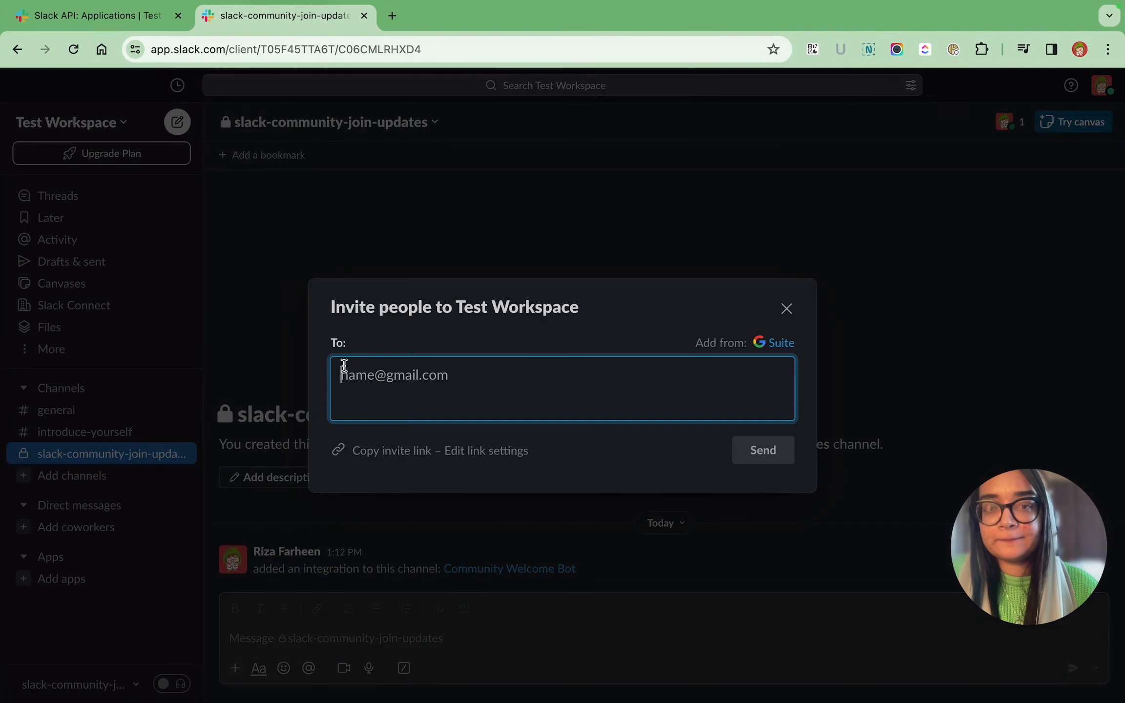
pyautogui.click(383, 453)
# Join Test Workspace through the copied invite link in the new member's browser window and open the unread welcome direct message.
pyautogui.hotkey('ctrl', 'Left')
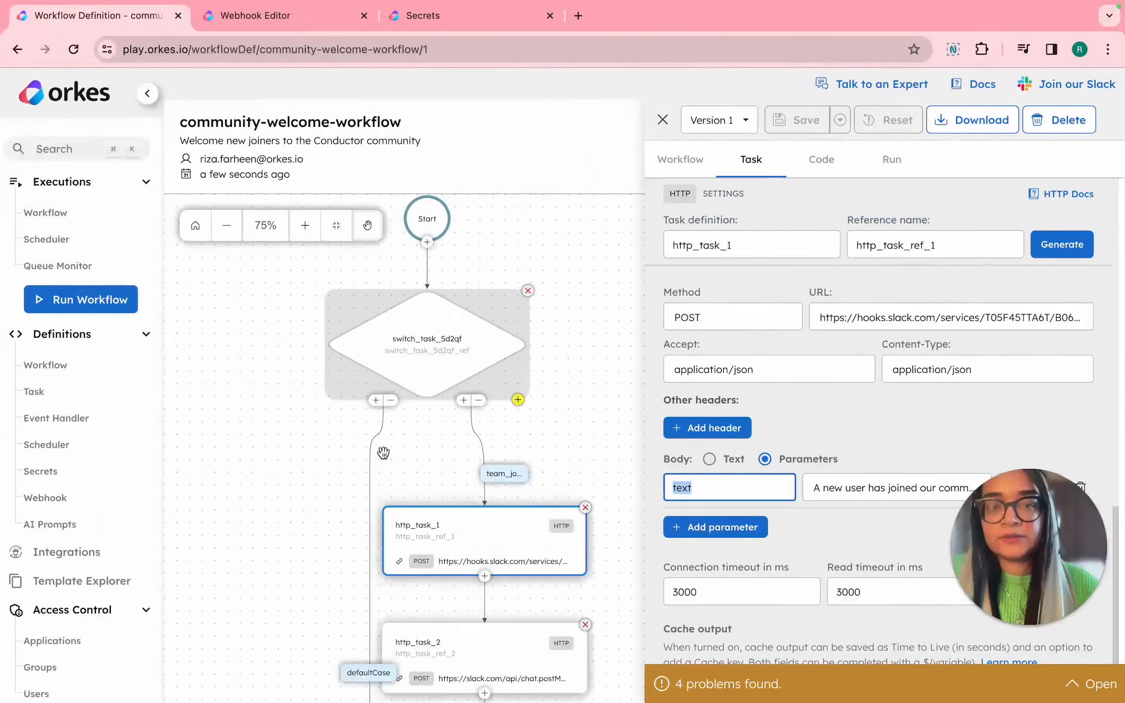
pyautogui.hotkey('ctrl', 'Left')
pyautogui.click(228, 46)
pyautogui.press('super+v')
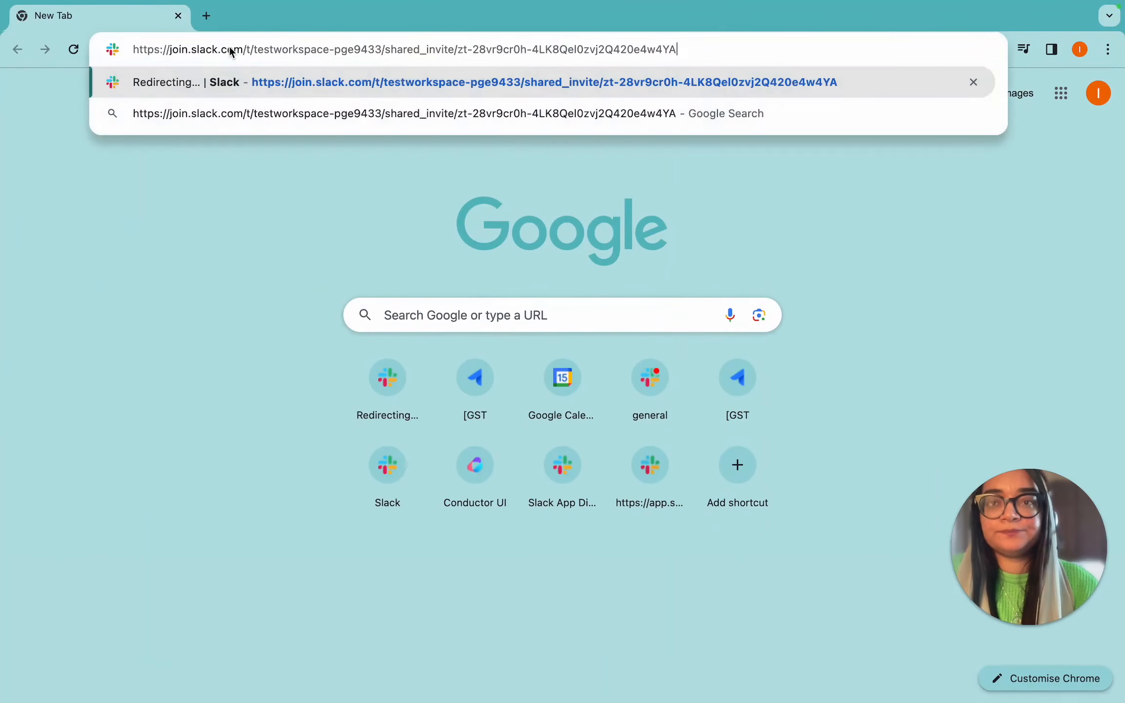
pyautogui.press('Return')
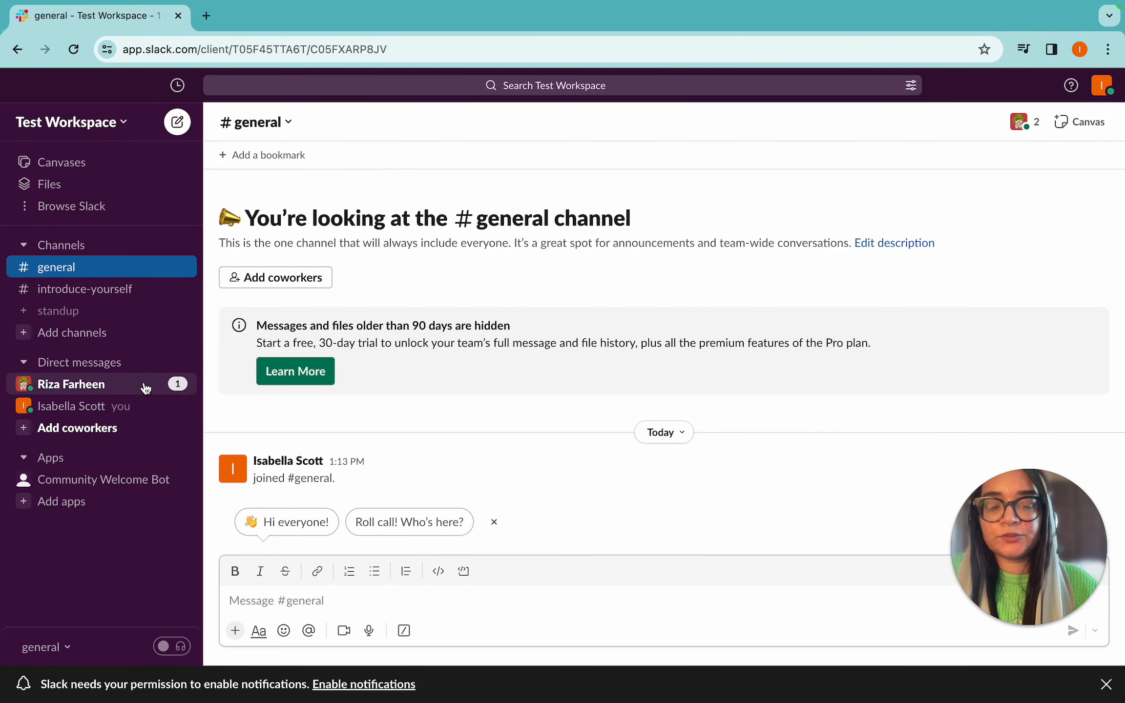
pyautogui.click(142, 386)
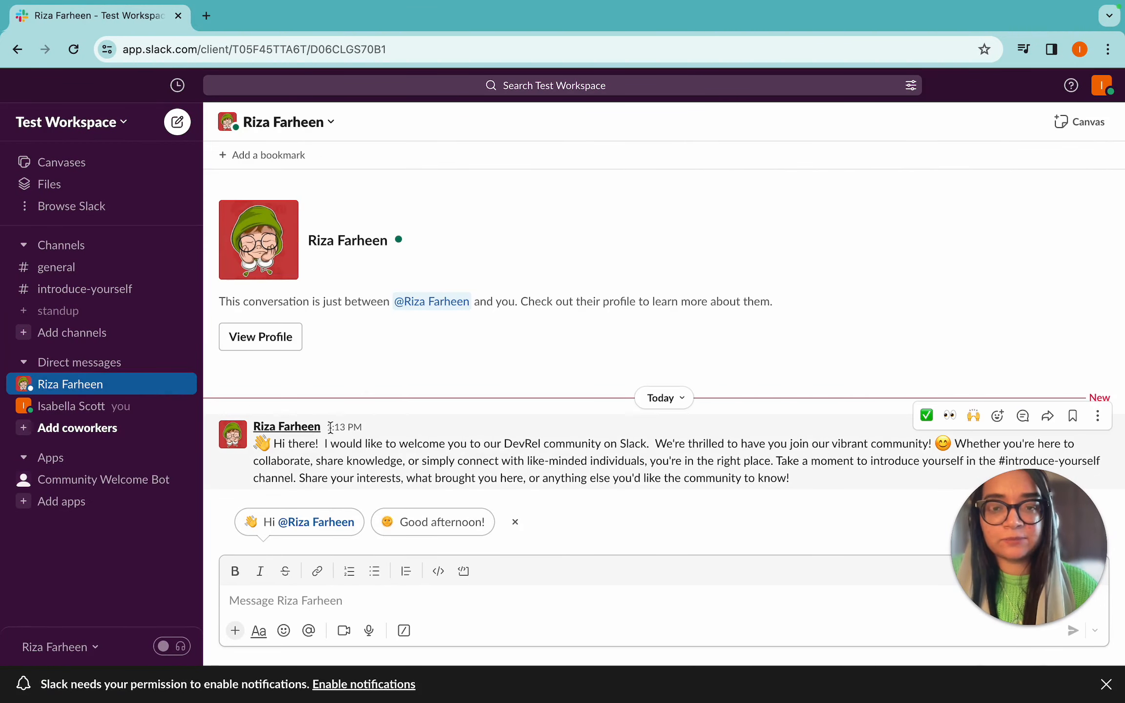
# Switch to Orkes and open the running community-welcome-workflow execution from the workflow executions list.
pyautogui.hotkey('ctrl', 'Right')
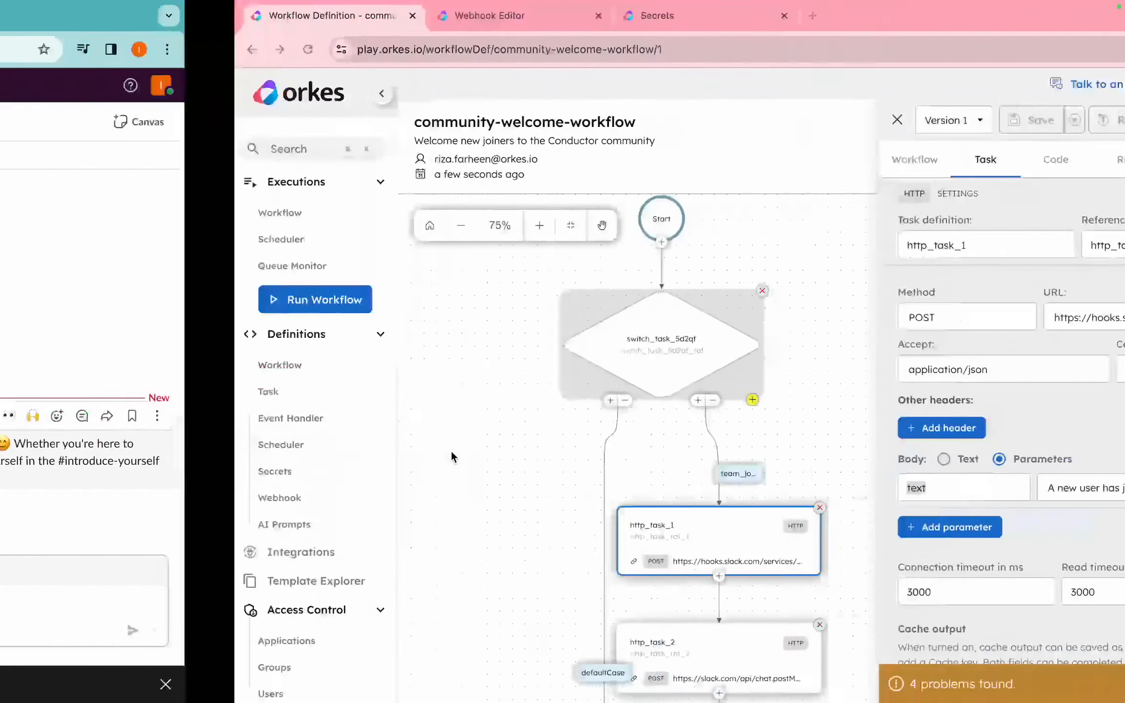
pyautogui.click(82, 220)
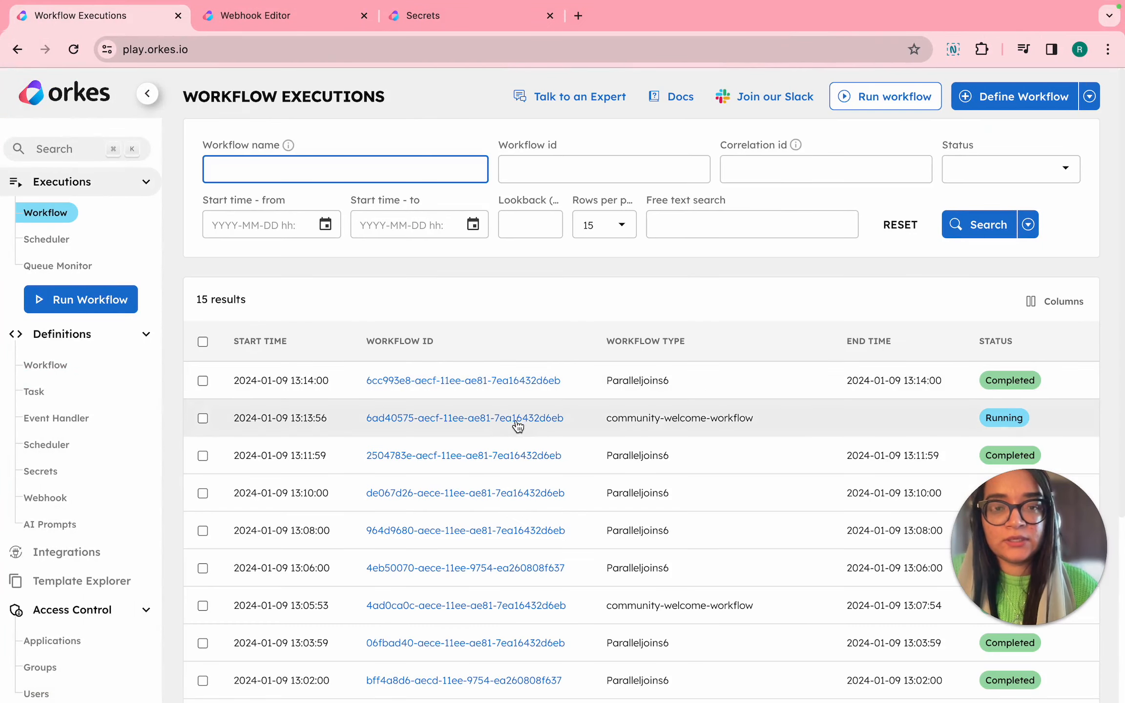
pyautogui.click(516, 419)
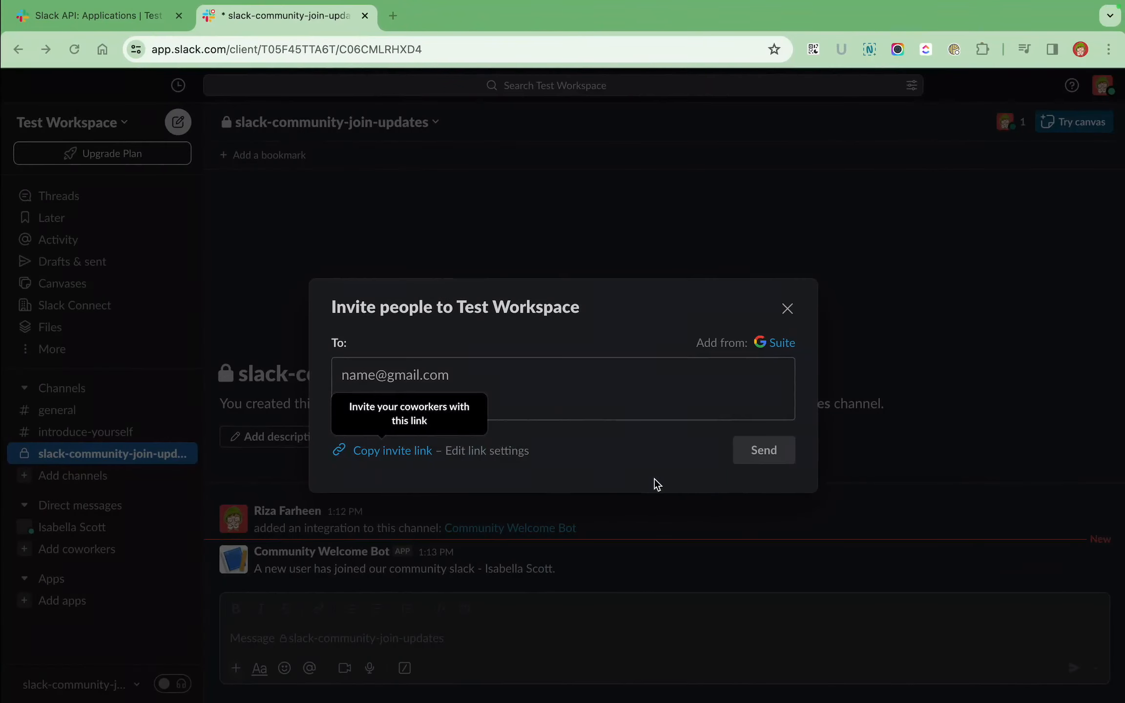
# Close Slack's invite dialog and check Community Welcome Bot's post in slack-community-join-updates.
pyautogui.click(786, 309)
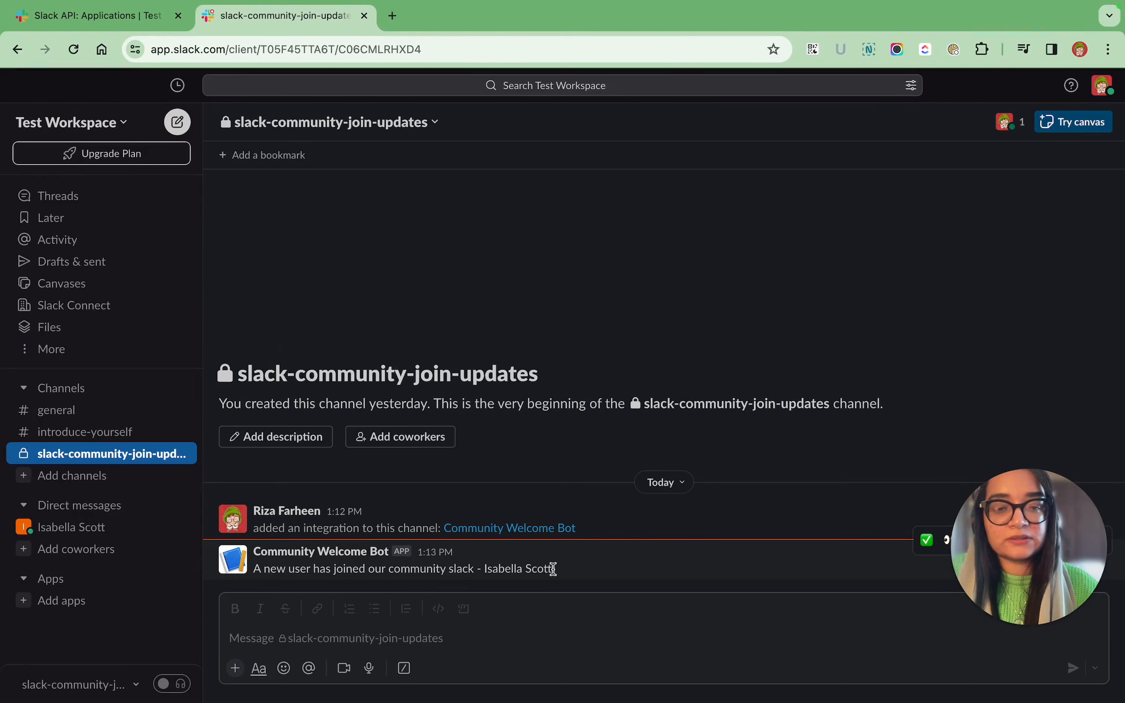
pyautogui.click(344, 552)
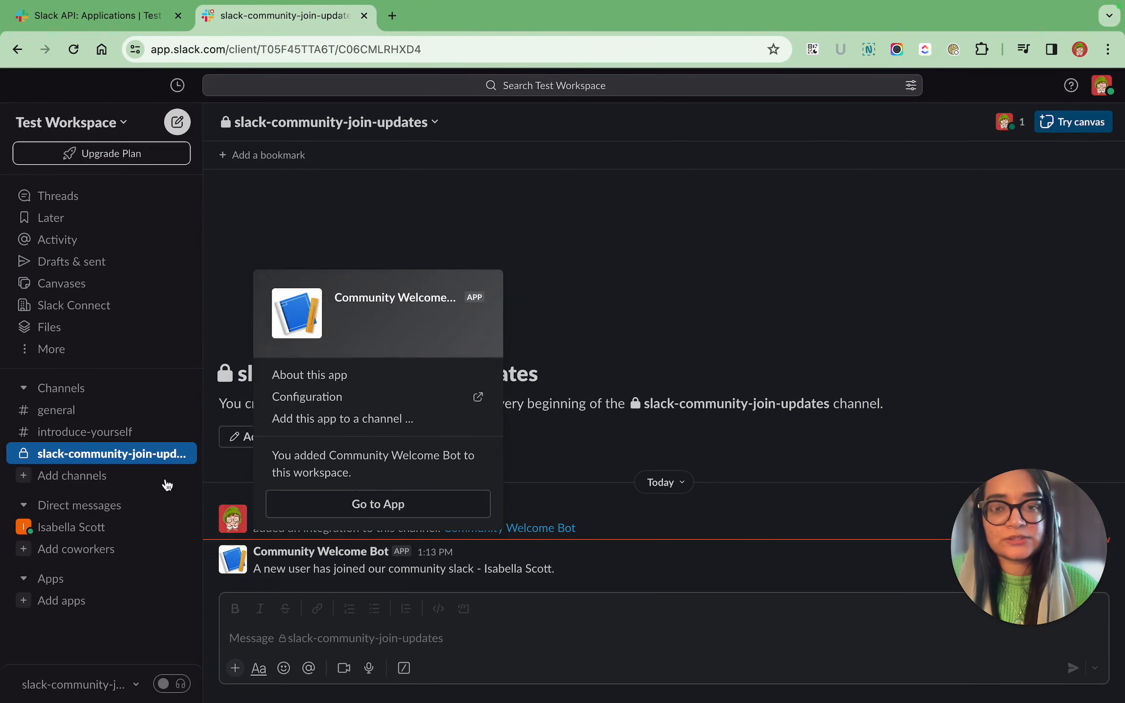
pyautogui.press('Escape')
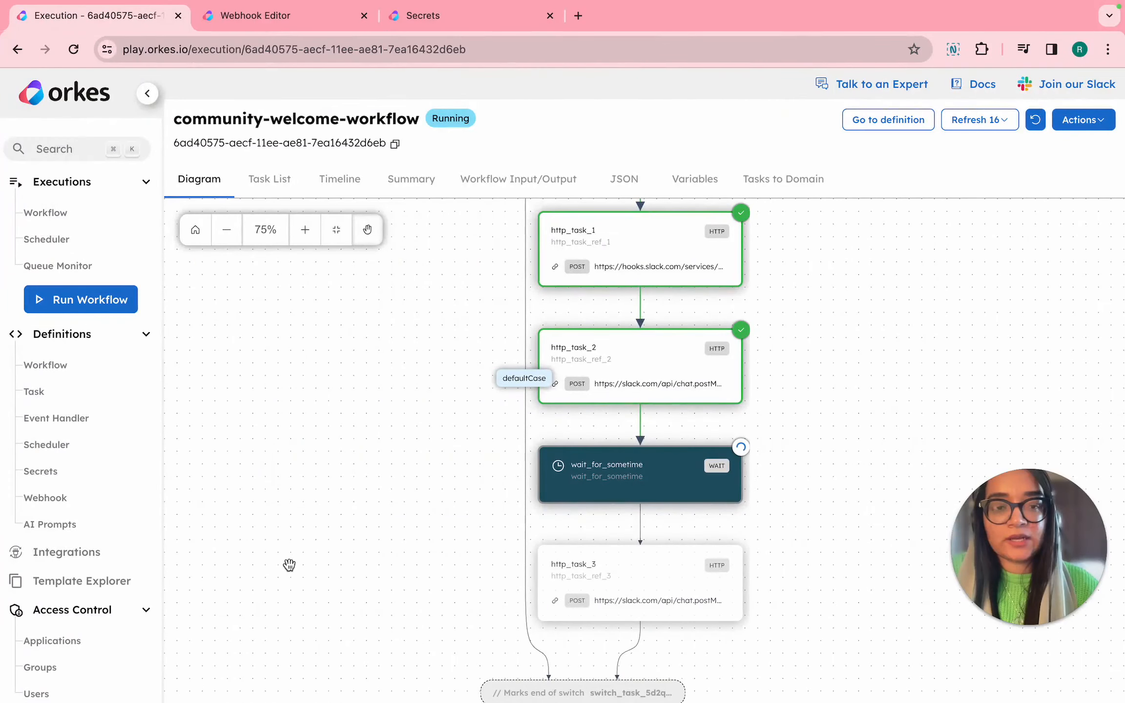
# Return to the community-welcome-workflow execution in Orkes and refresh it to check the progress of wait_for_sometime and http_task_3.
pyautogui.hotkey('ctrl', 'Left')
pyautogui.hotkey('ctrl', 'Right')
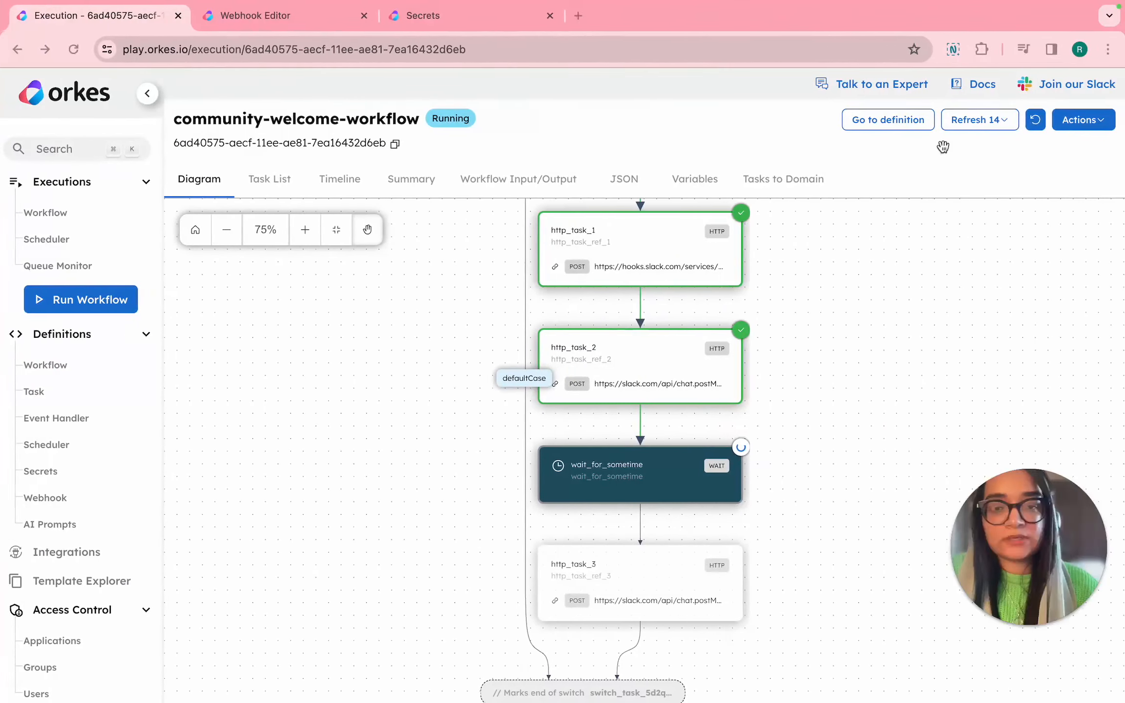
pyautogui.click(1035, 123)
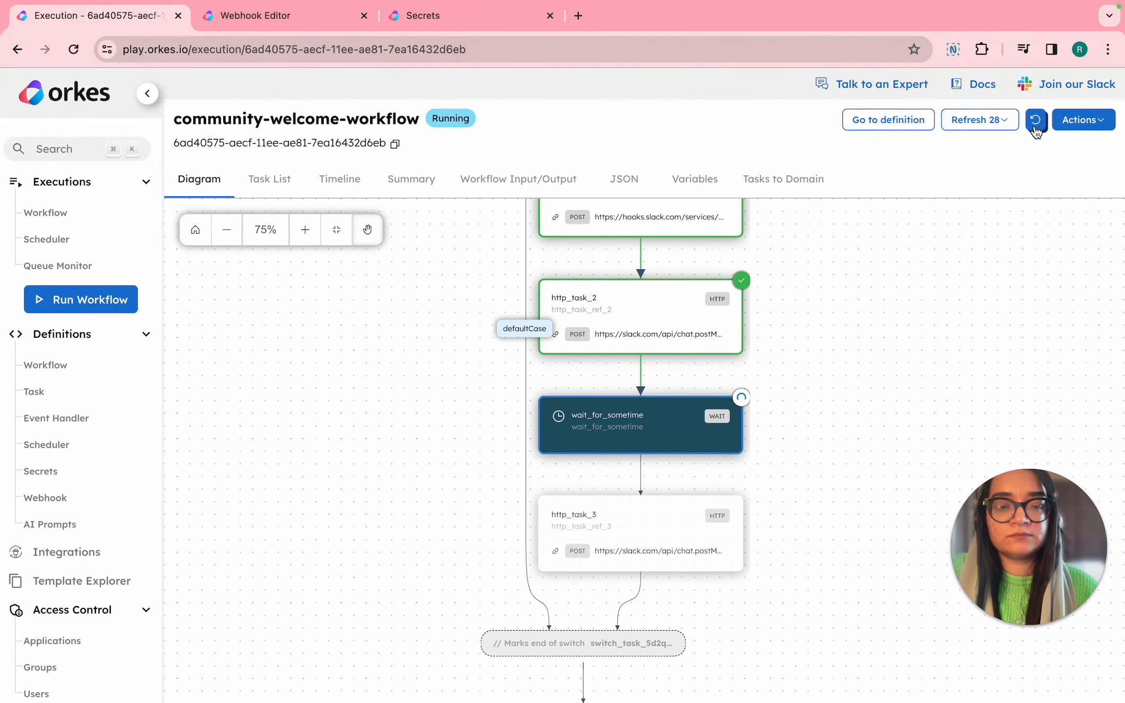
pyautogui.click(1036, 128)
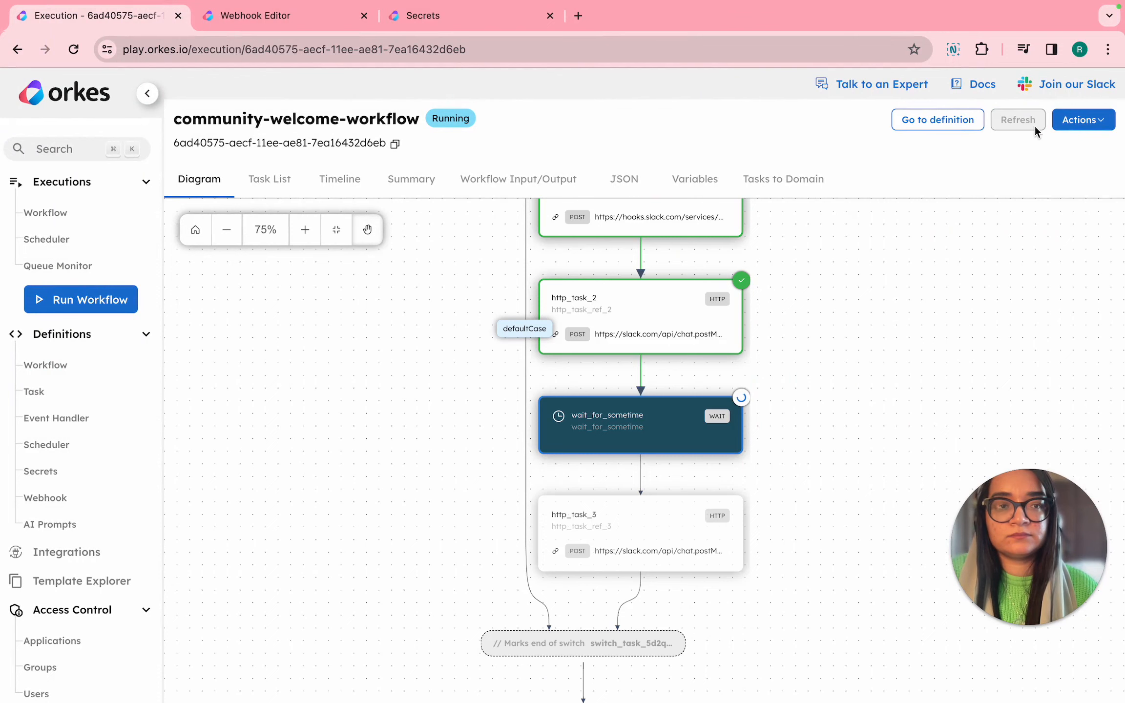
pyautogui.scroll(-2, 869, 320)
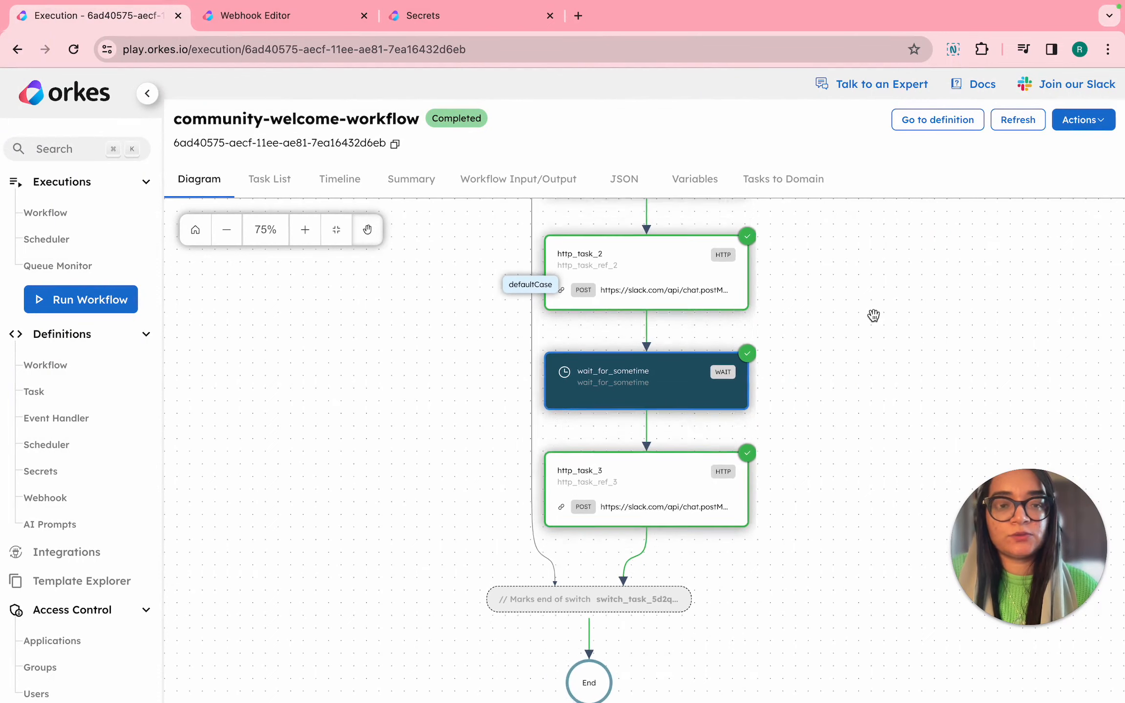
# Open http_task_3's execution details and check the follow-up direct message in the new member's Slack.
pyautogui.click(668, 466)
pyautogui.hotkey('ctrl', 'Left')
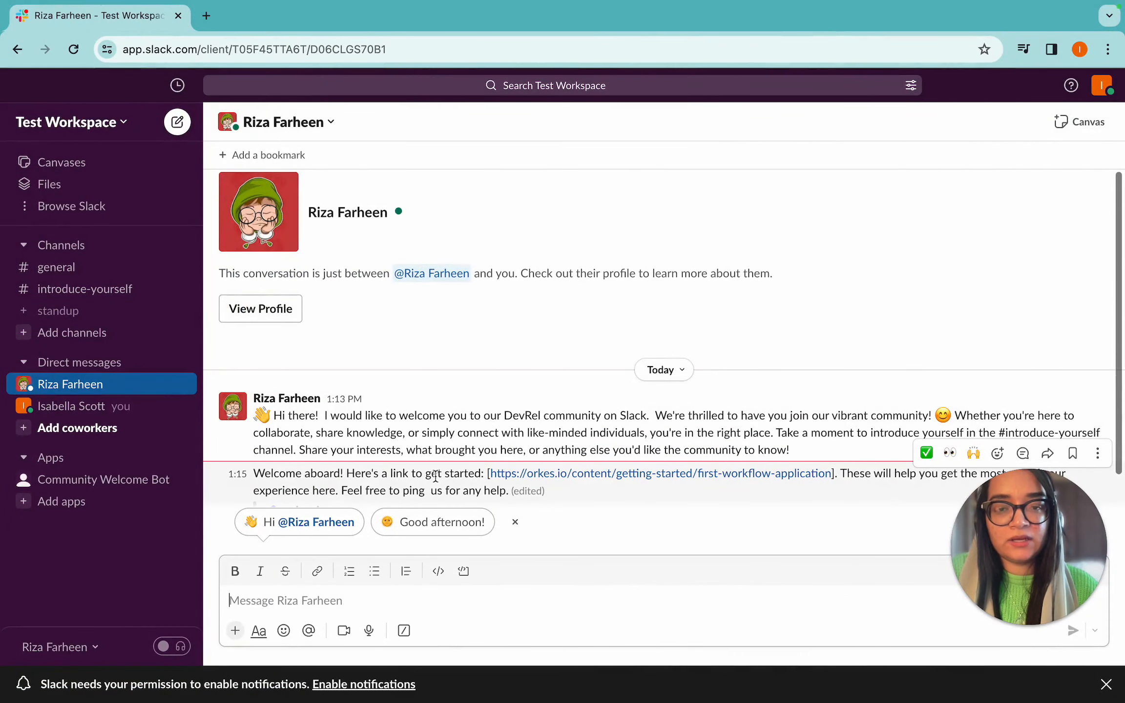
pyautogui.hotkey('ctrl', 'Right')
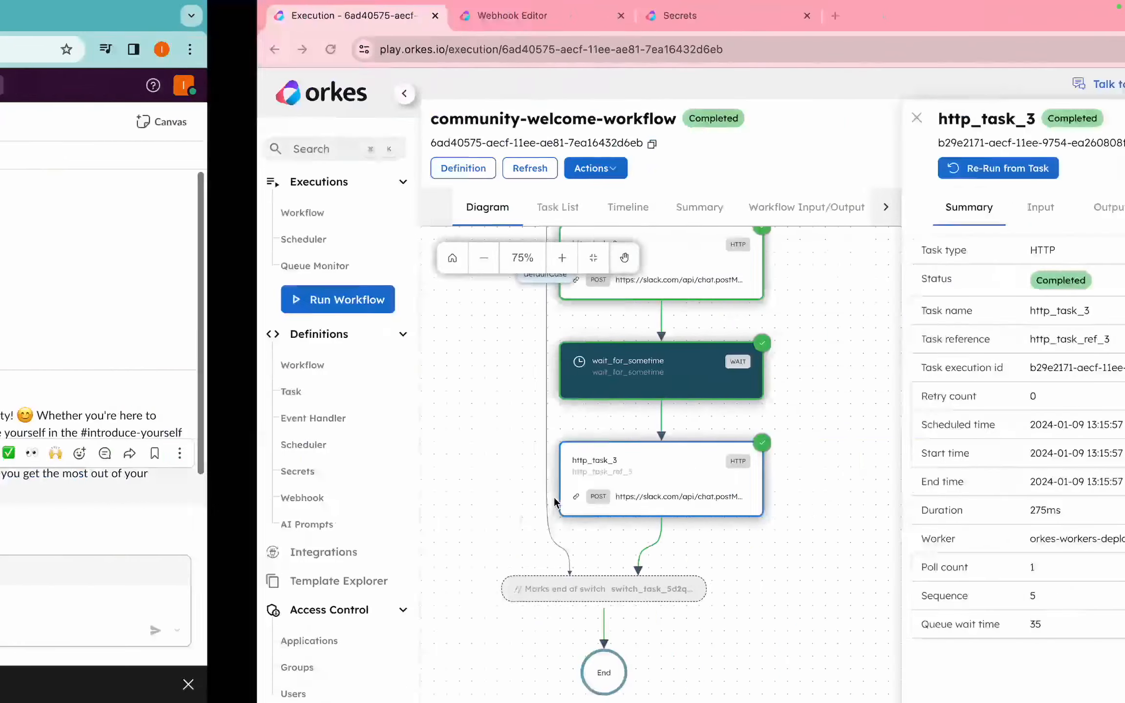